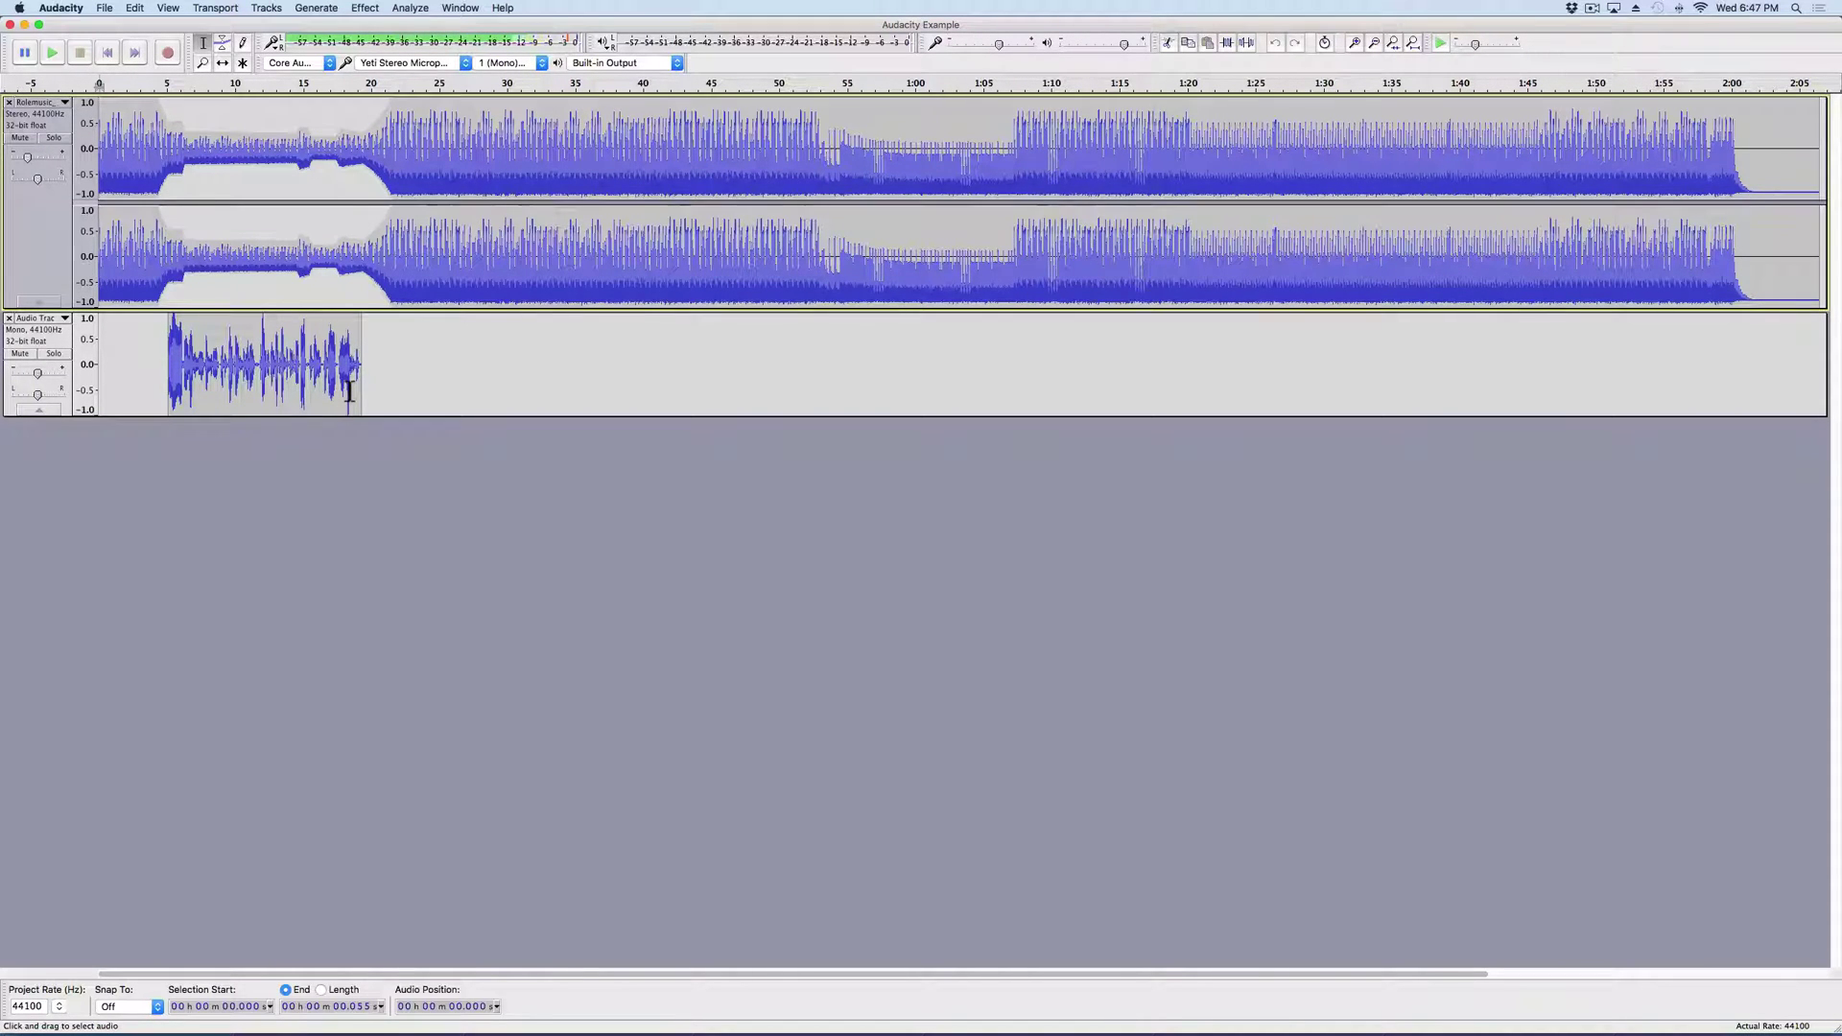
Zoom in on the start of the voice recording and select a tiny slice near 8.9 s.
{"action": "left_click", "coordinate": [207, 61]}
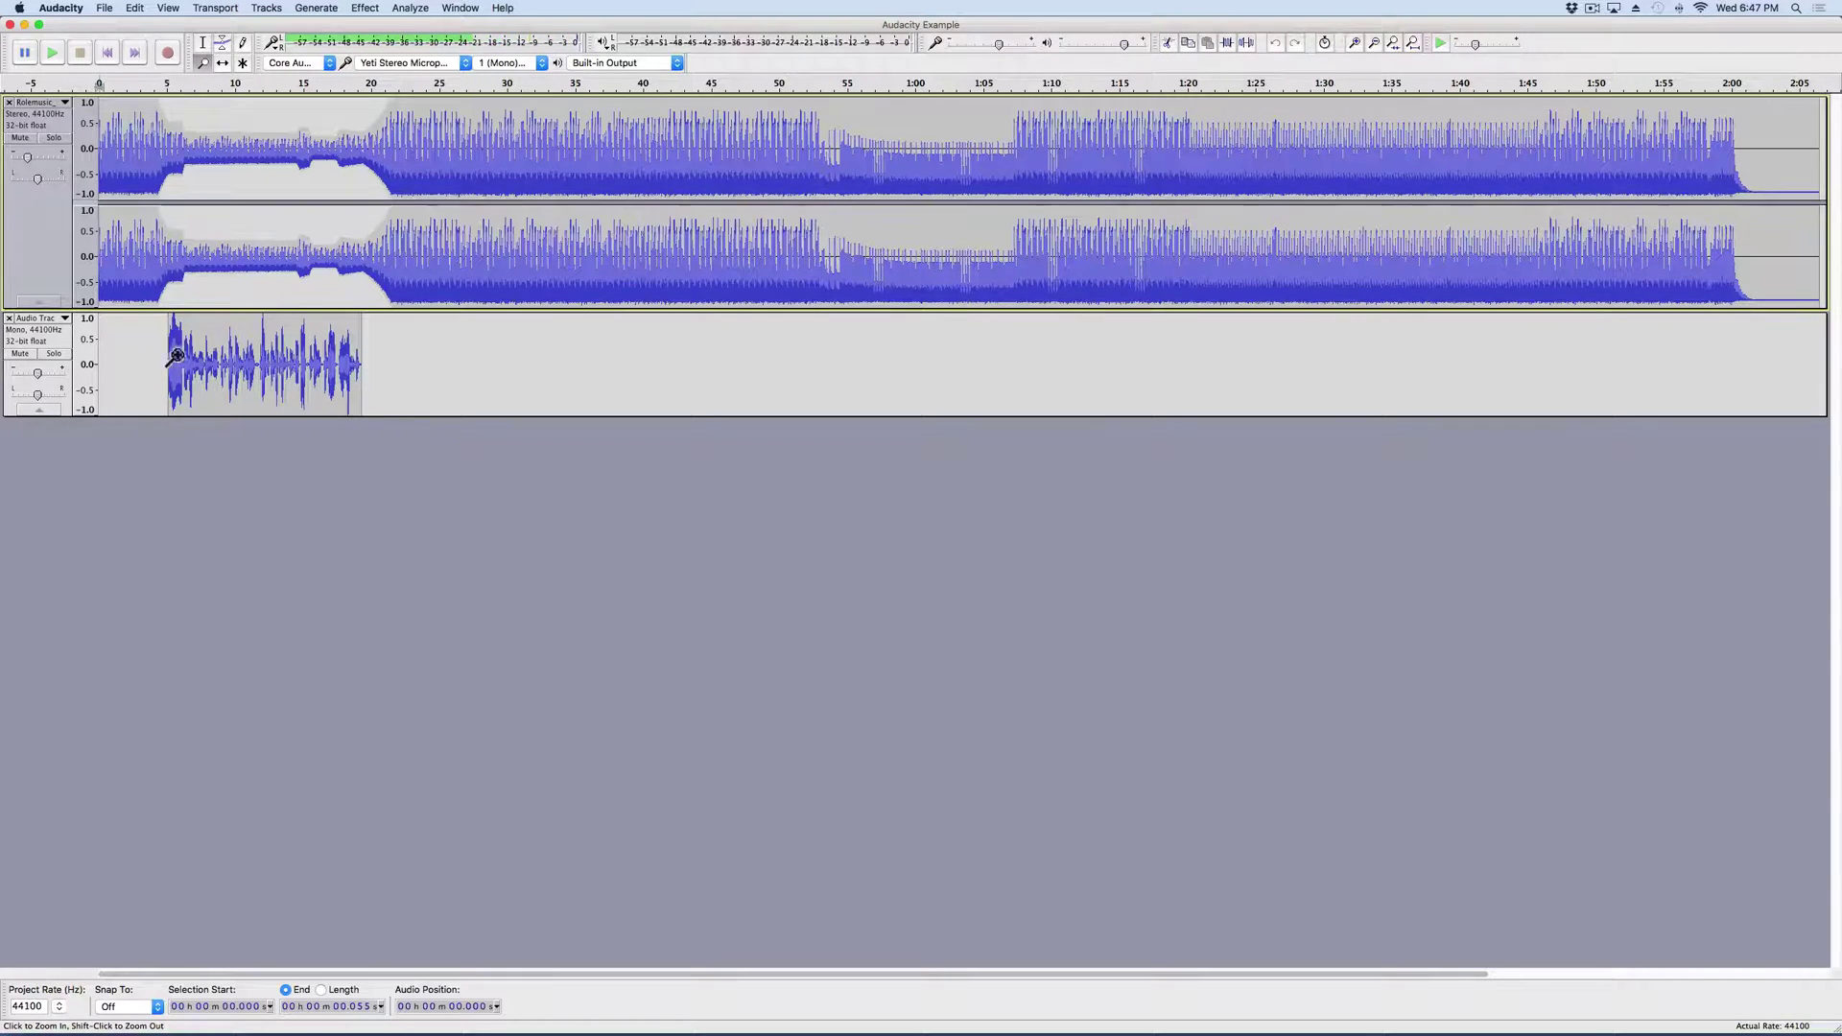
{"action": "left_click_drag", "start_coordinate": [163, 357], "coordinate": [359, 361]}
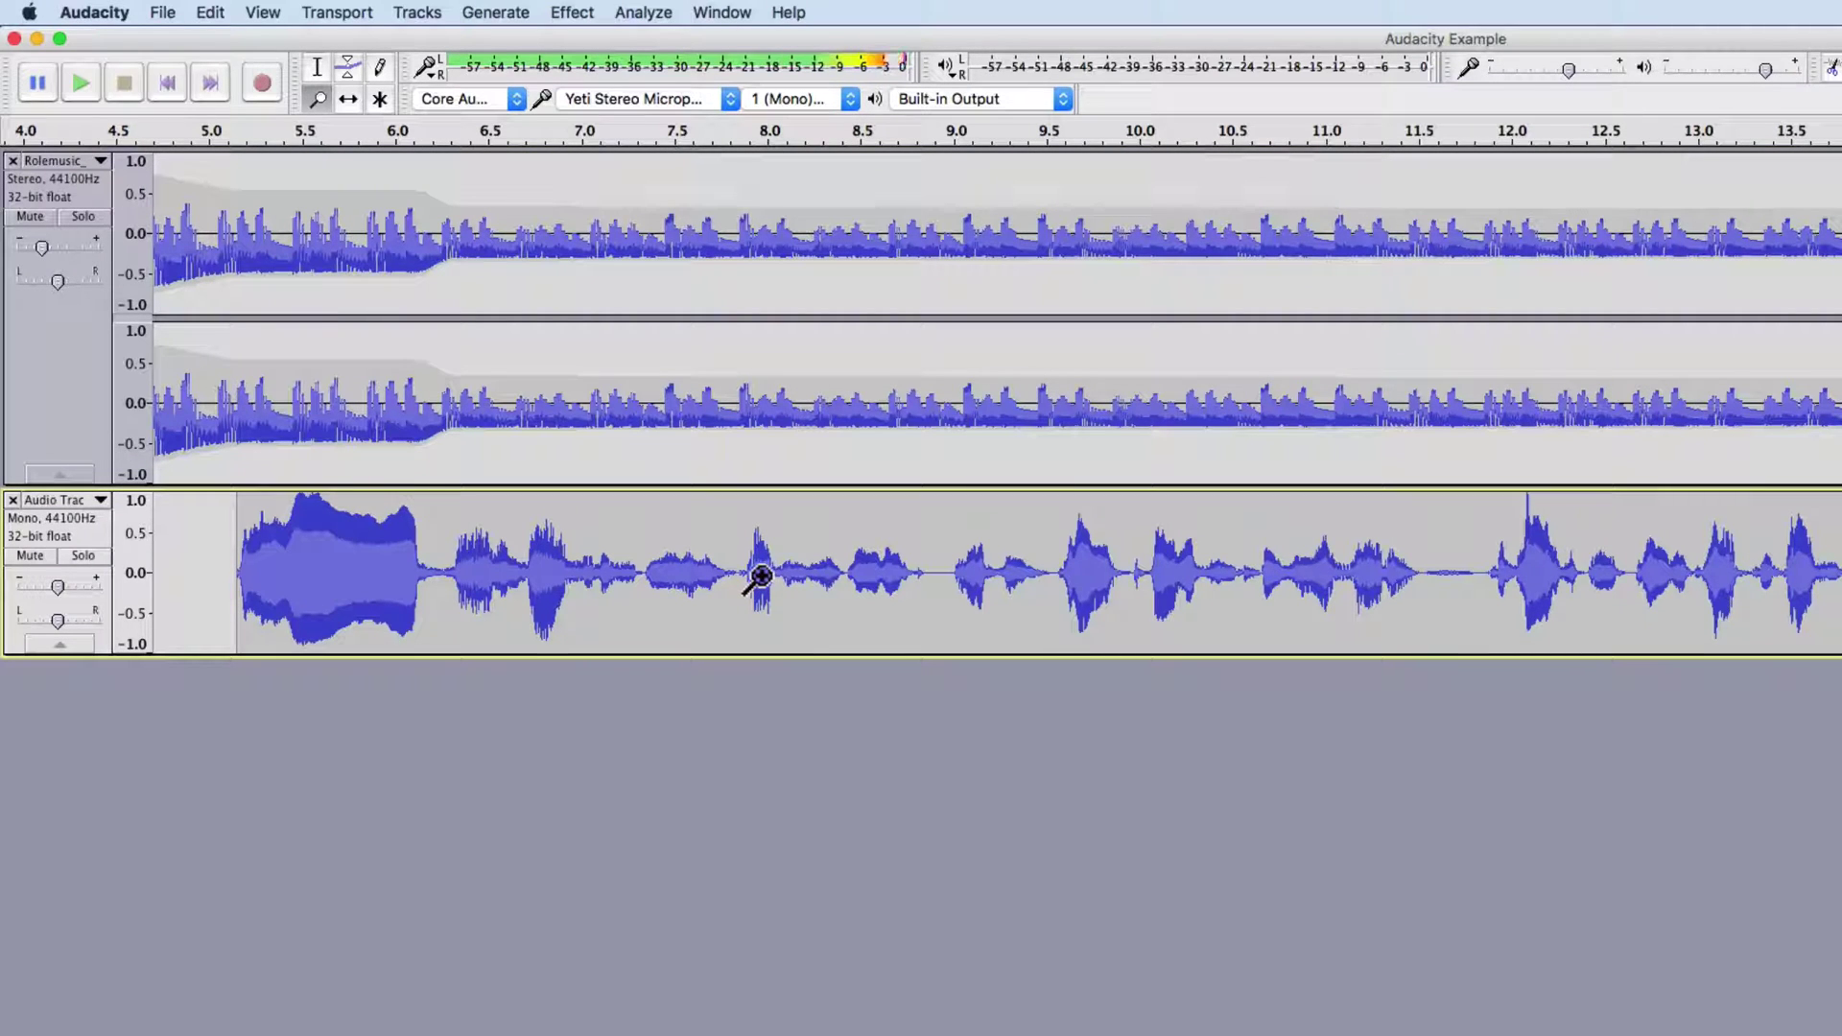
{"action": "left_click", "coordinate": [318, 67]}
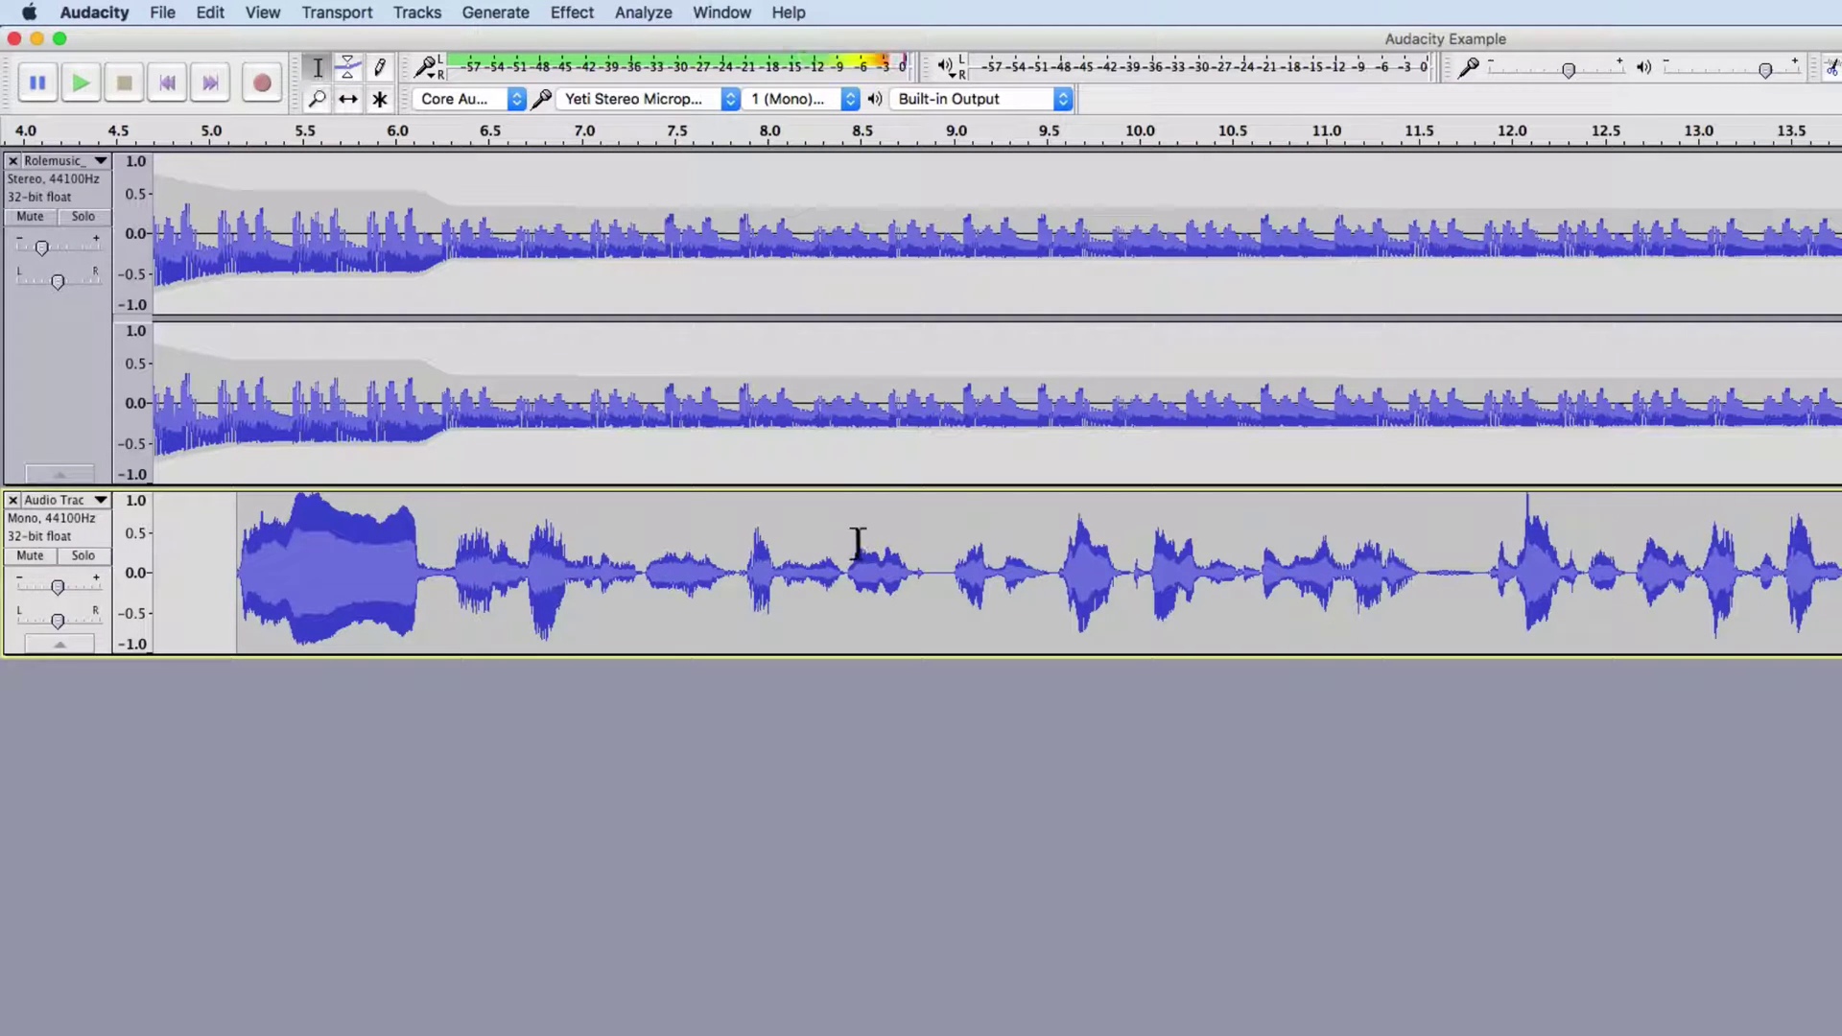
{"action": "left_click_drag", "start_coordinate": [929, 576], "coordinate": [947, 577]}
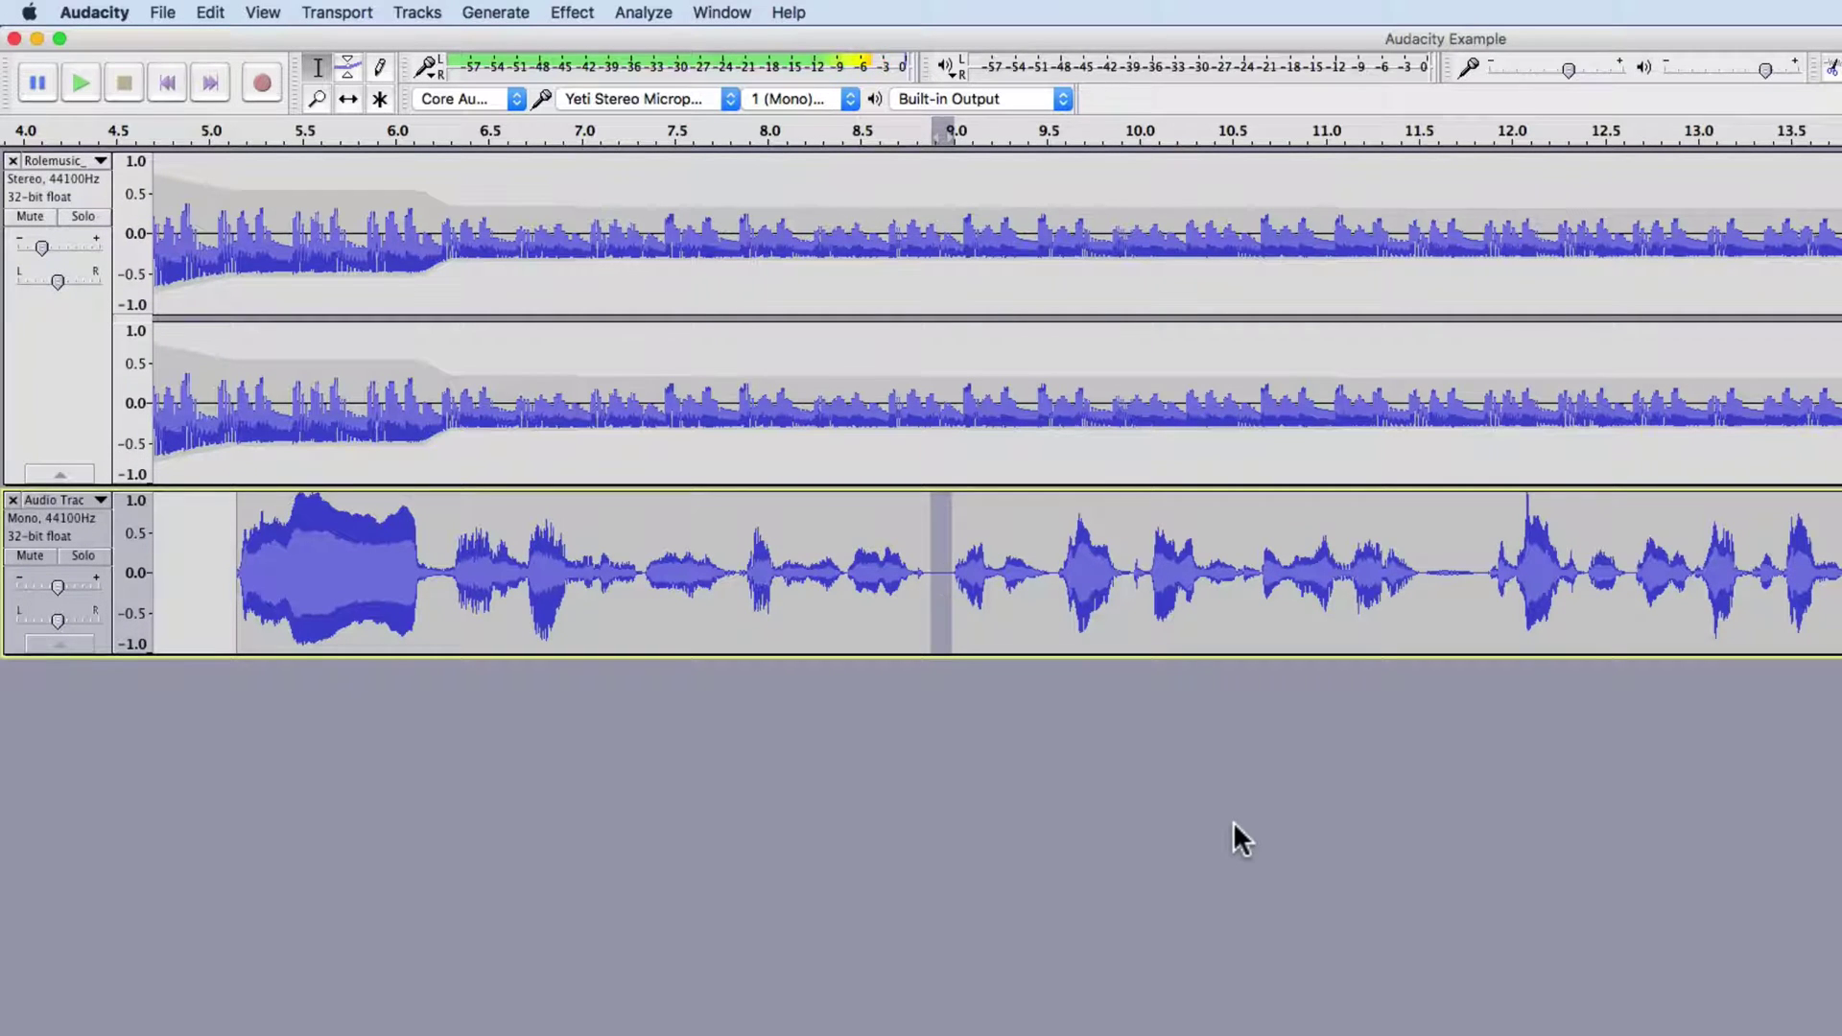
Mute Rolemusic and play short voice slices near 8.9 s and 5.5 s alone.
{"action": "left_click", "coordinate": [30, 217]}
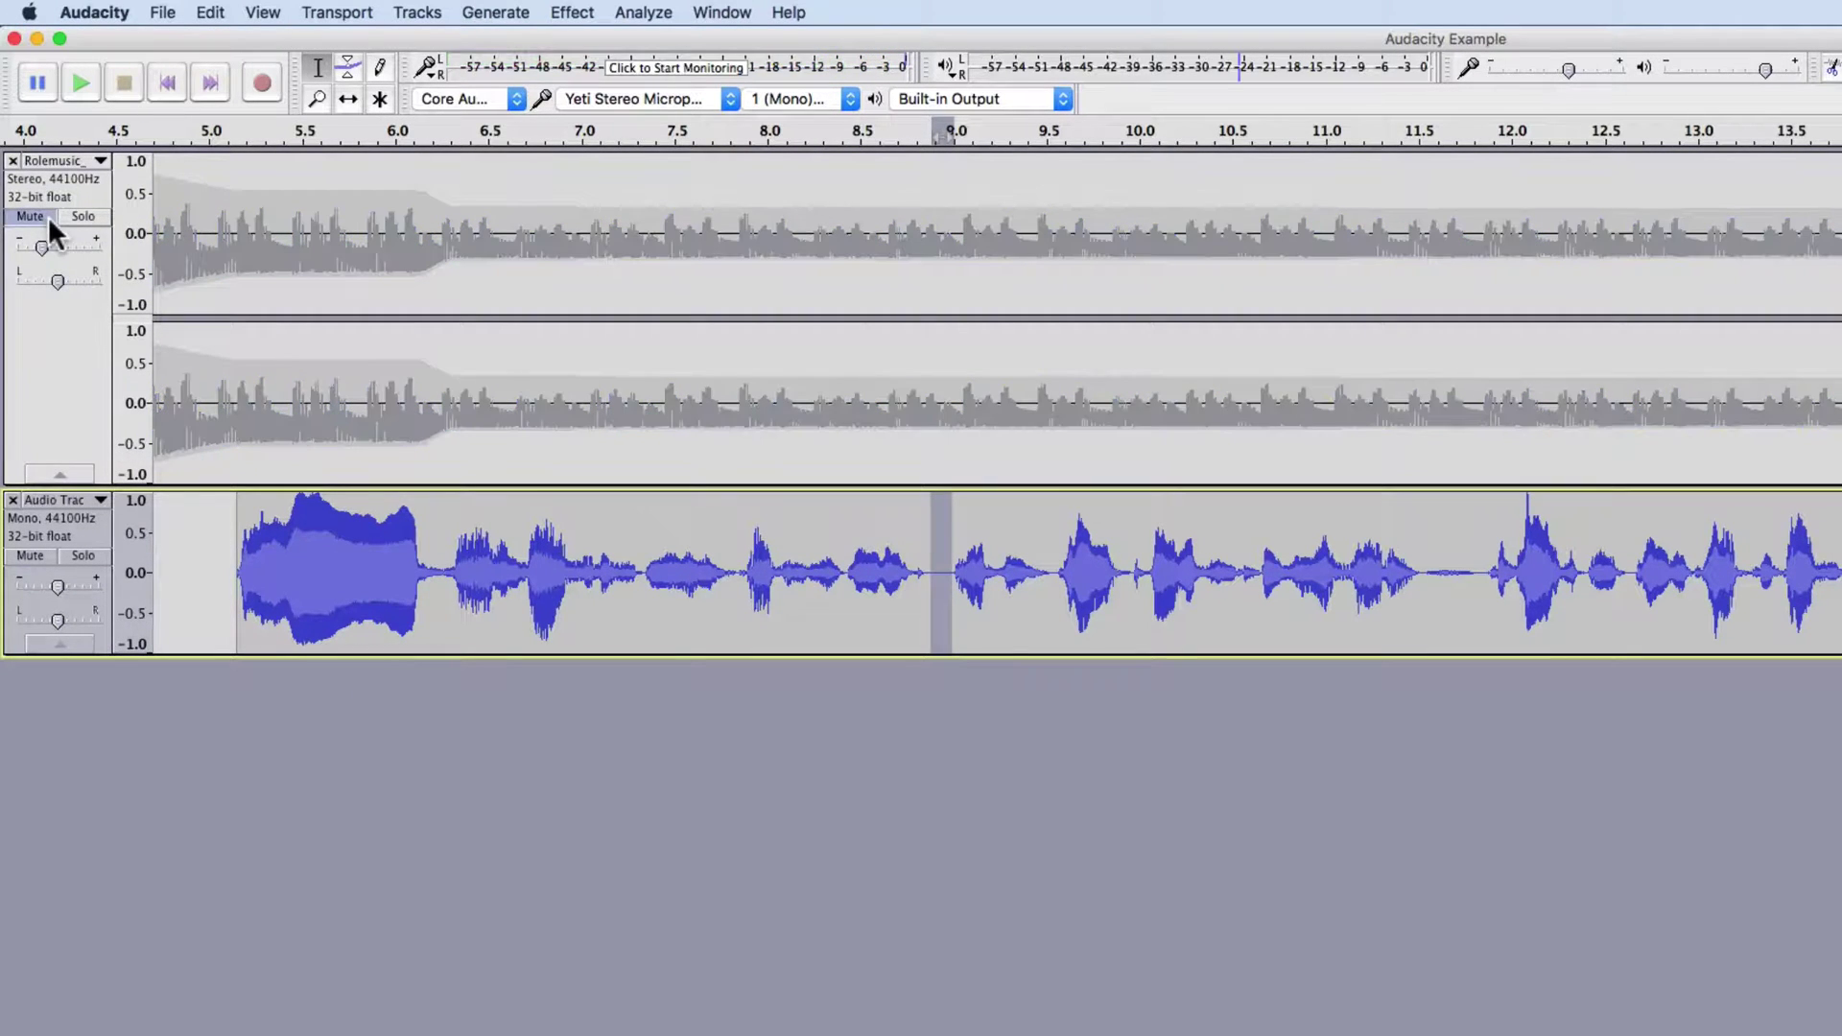
{"action": "left_click", "coordinate": [82, 86]}
{"action": "left_click_drag", "start_coordinate": [287, 530], "coordinate": [337, 537]}
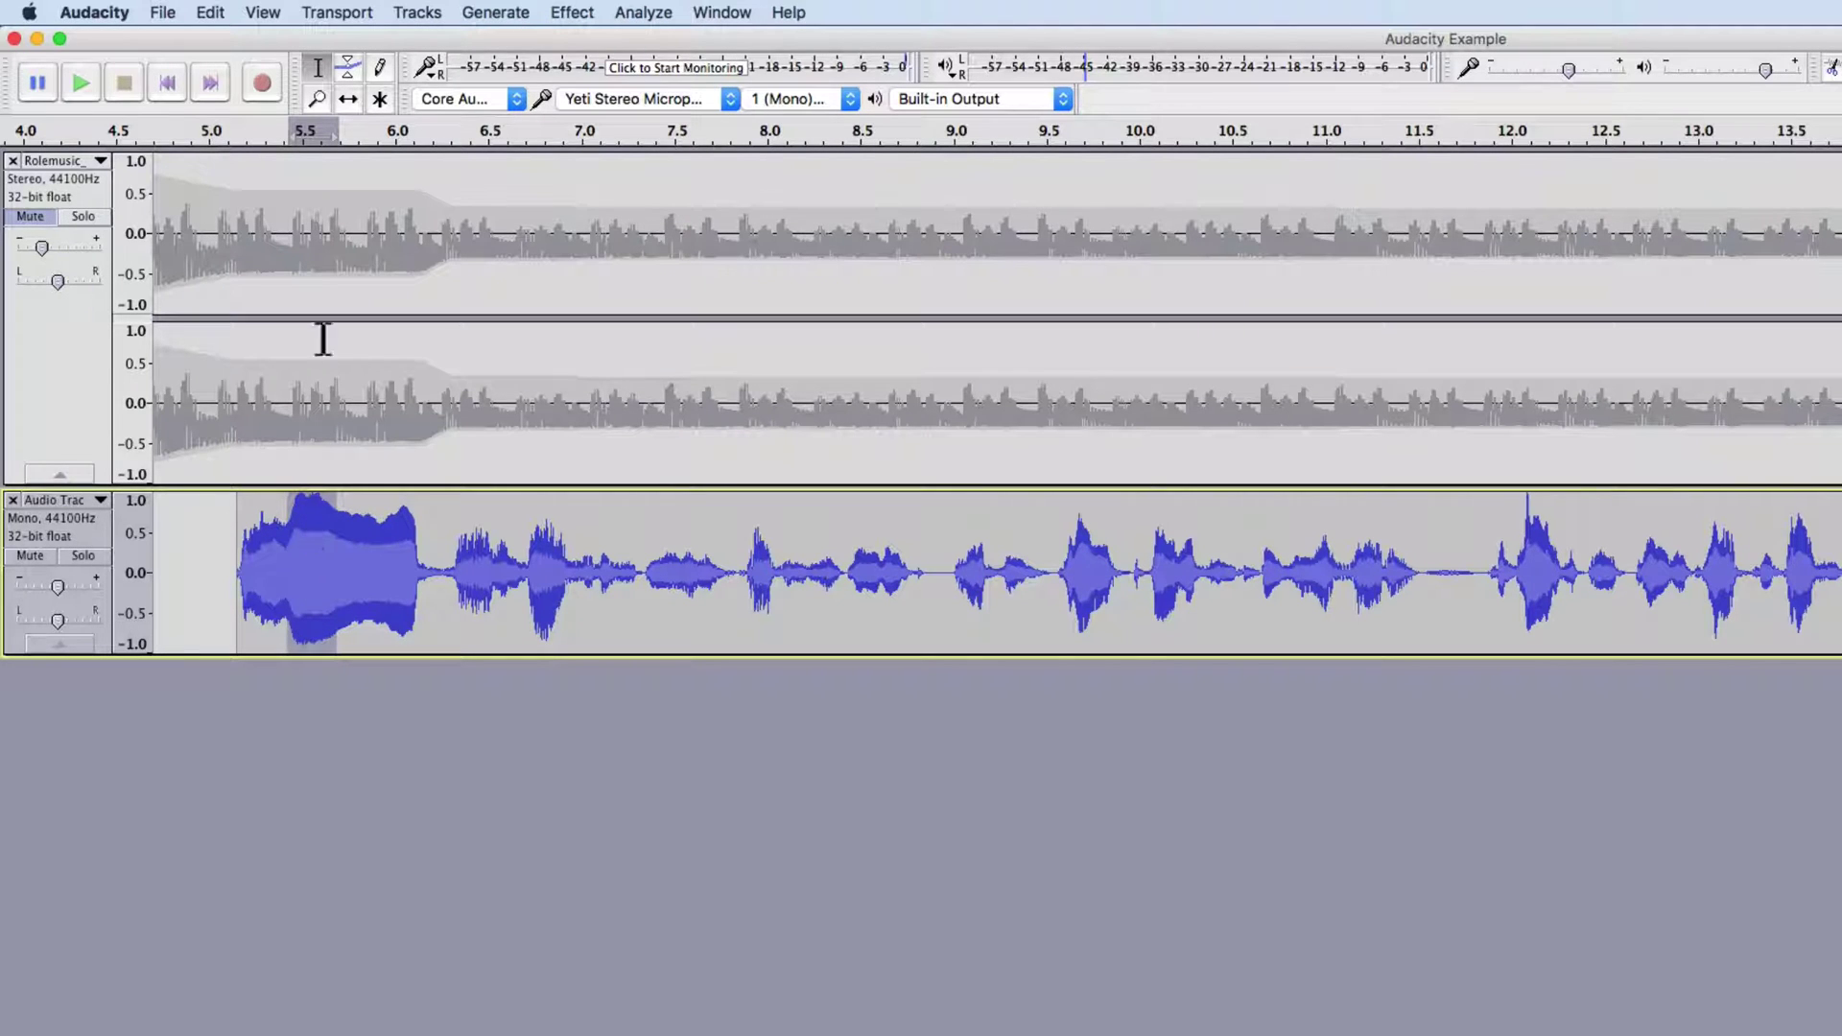
{"action": "left_click", "coordinate": [83, 90]}
Unmute Rolemusic, delete the music after 30.134 s, and preview the ending from about 26.7 s.
{"action": "left_click", "coordinate": [38, 217]}
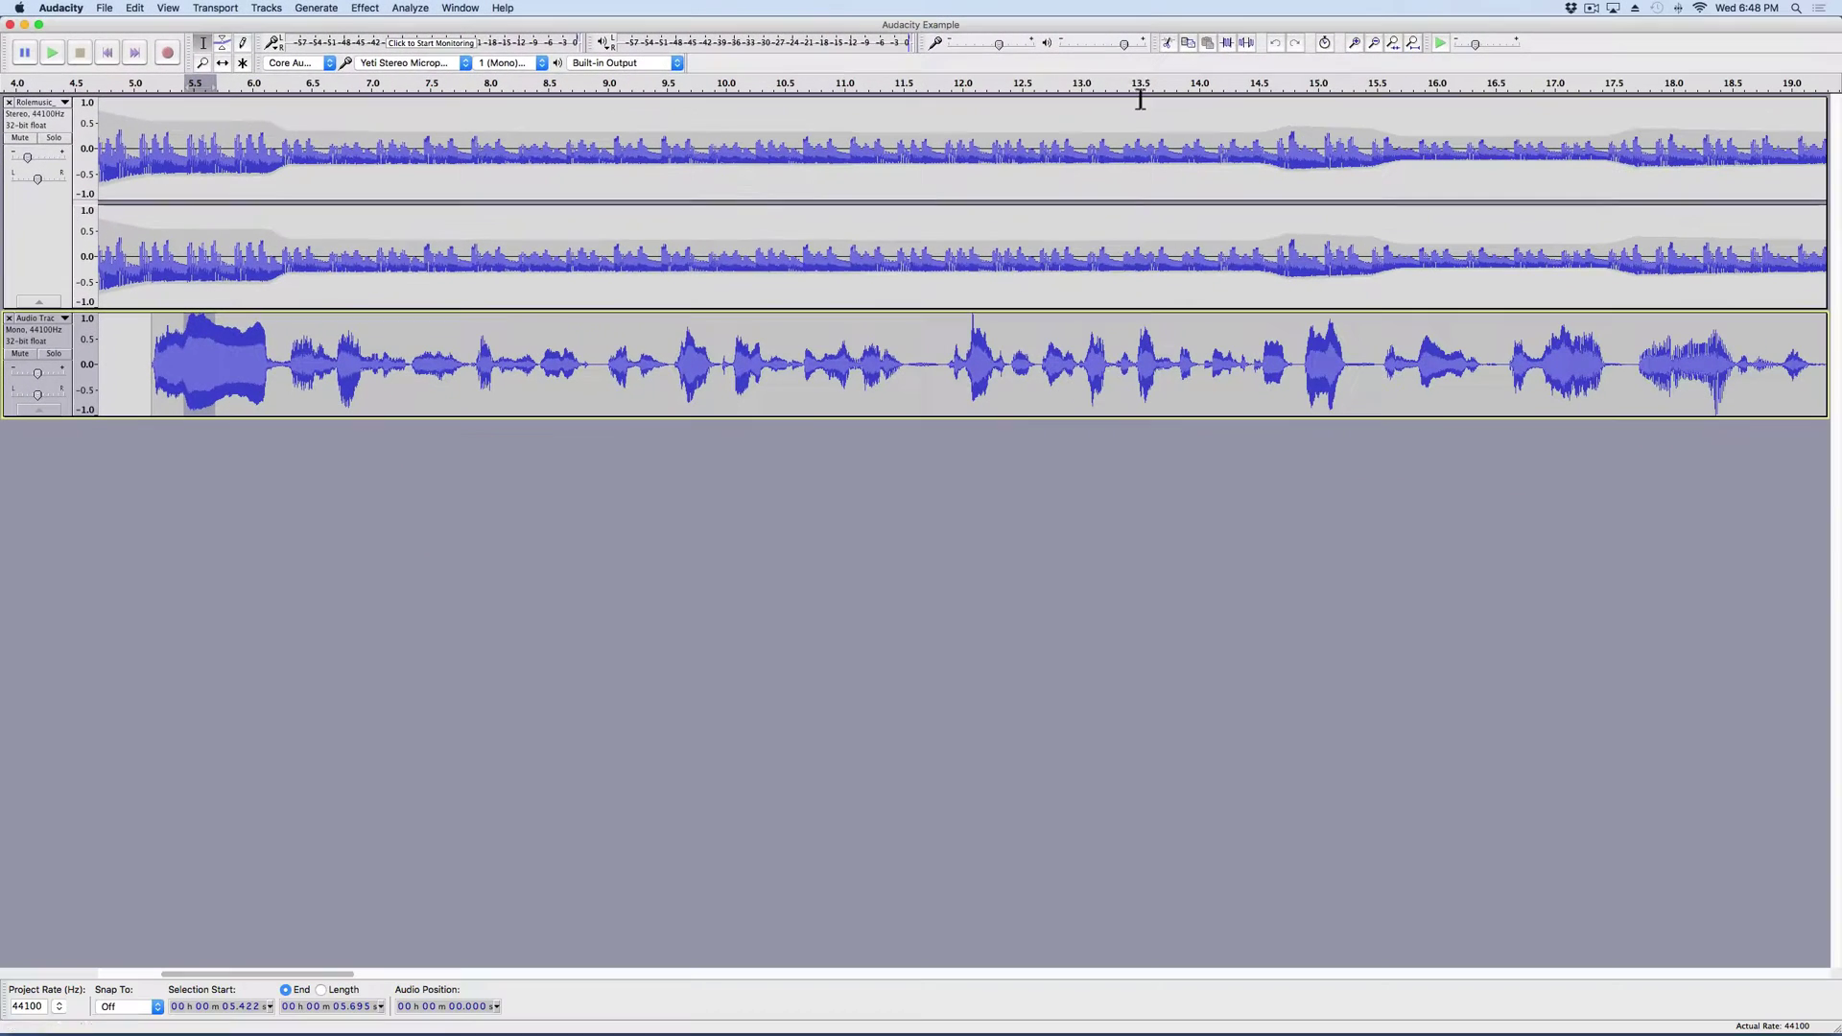
{"action": "left_click", "coordinate": [1413, 48]}
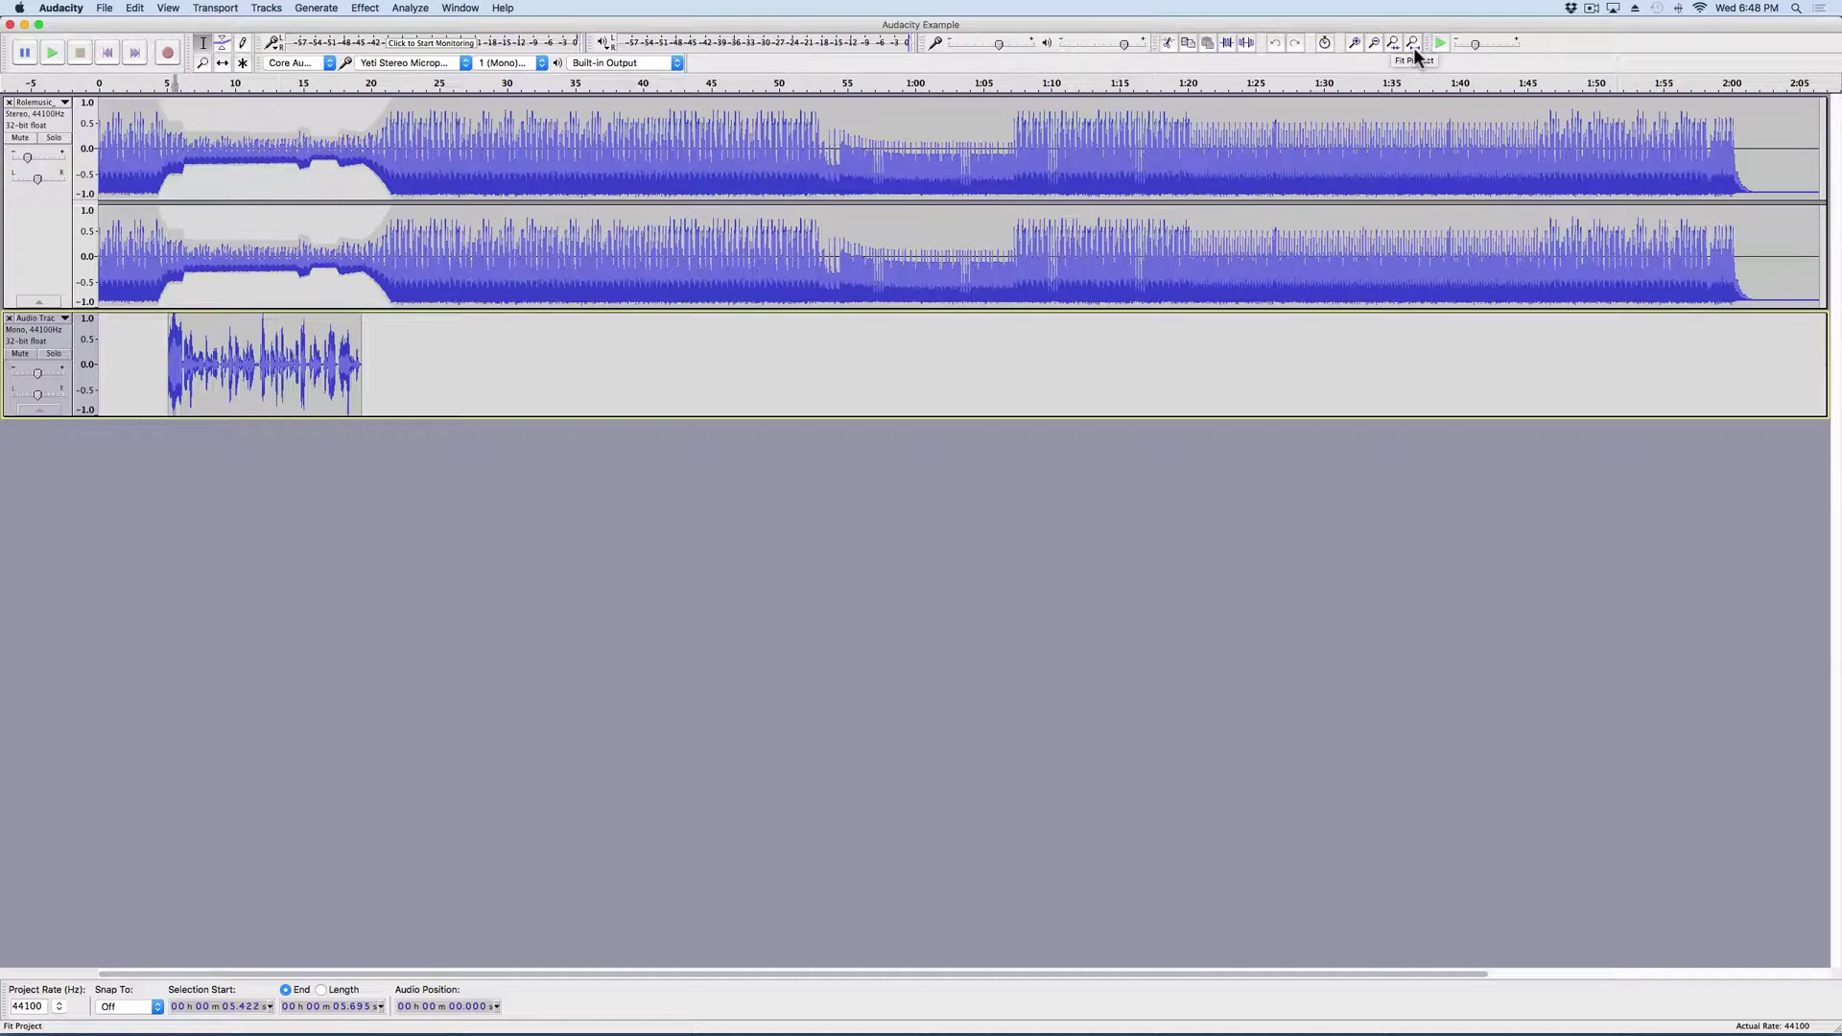
{"action": "left_click", "coordinate": [508, 107]}
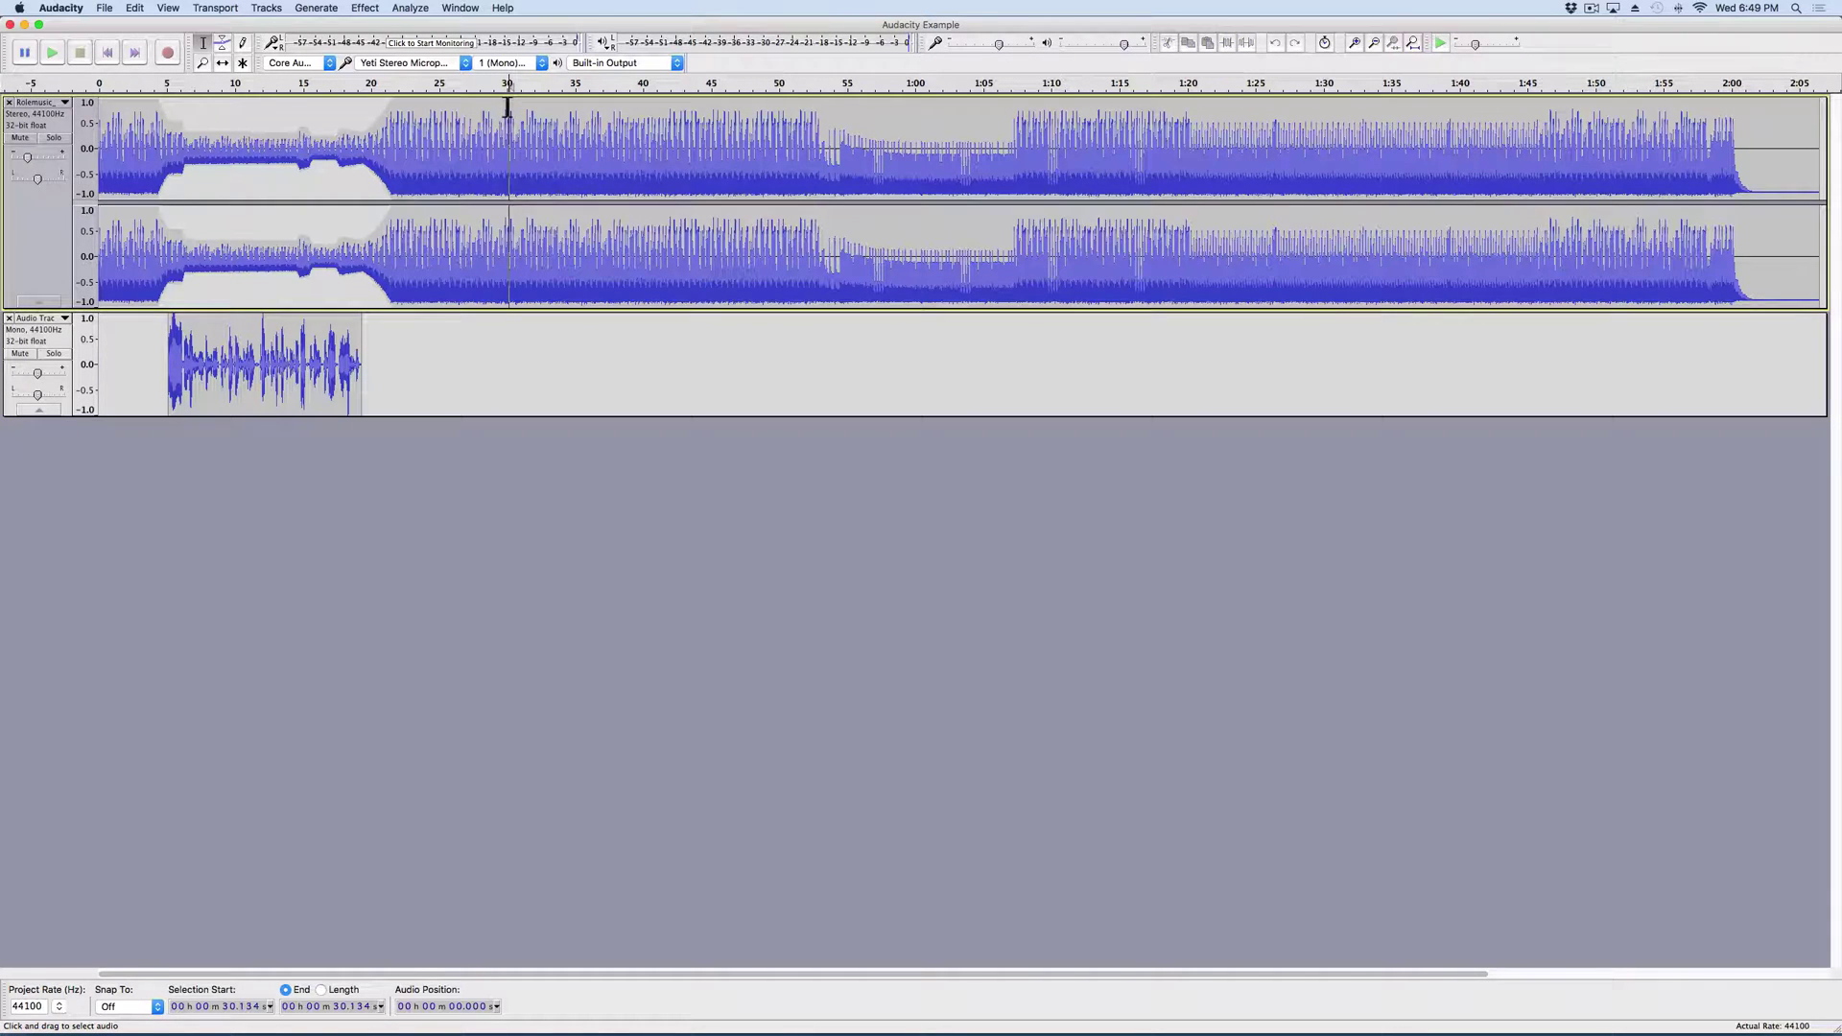
{"action": "left_click_drag", "start_coordinate": [508, 107], "coordinate": [1838, 219]}
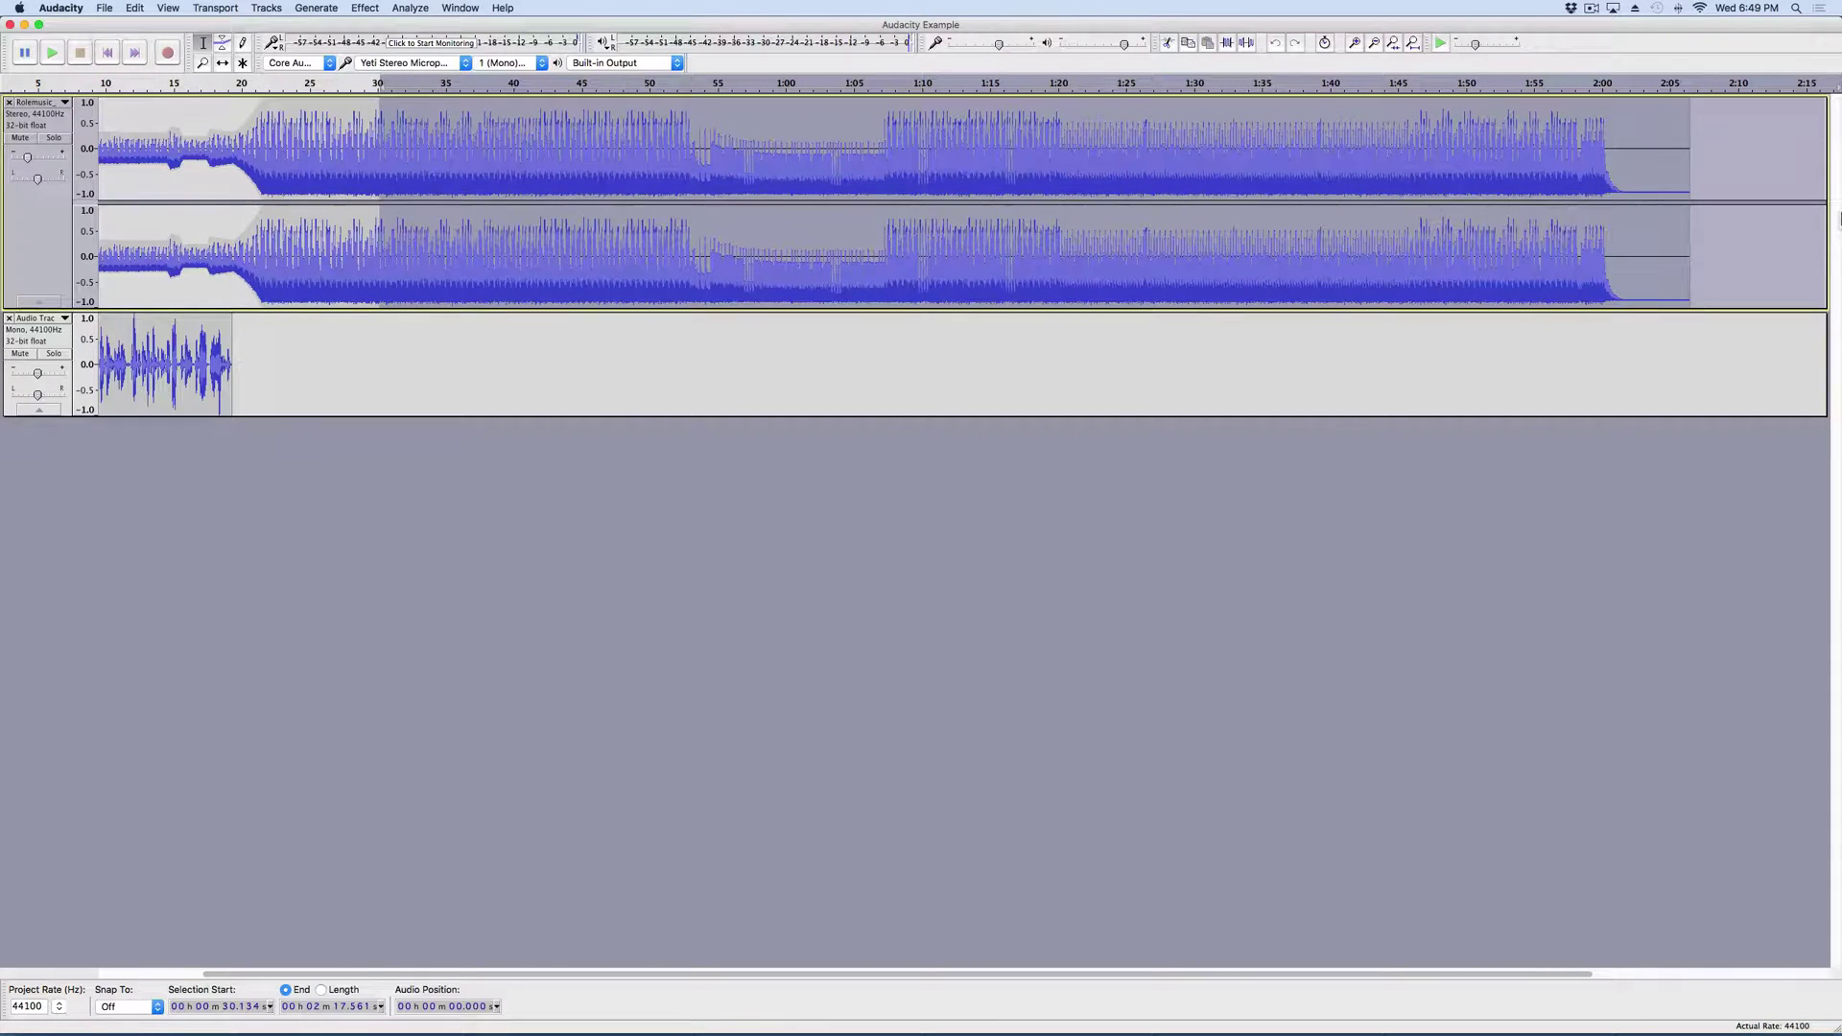
{"action": "key", "text": "Delete"}
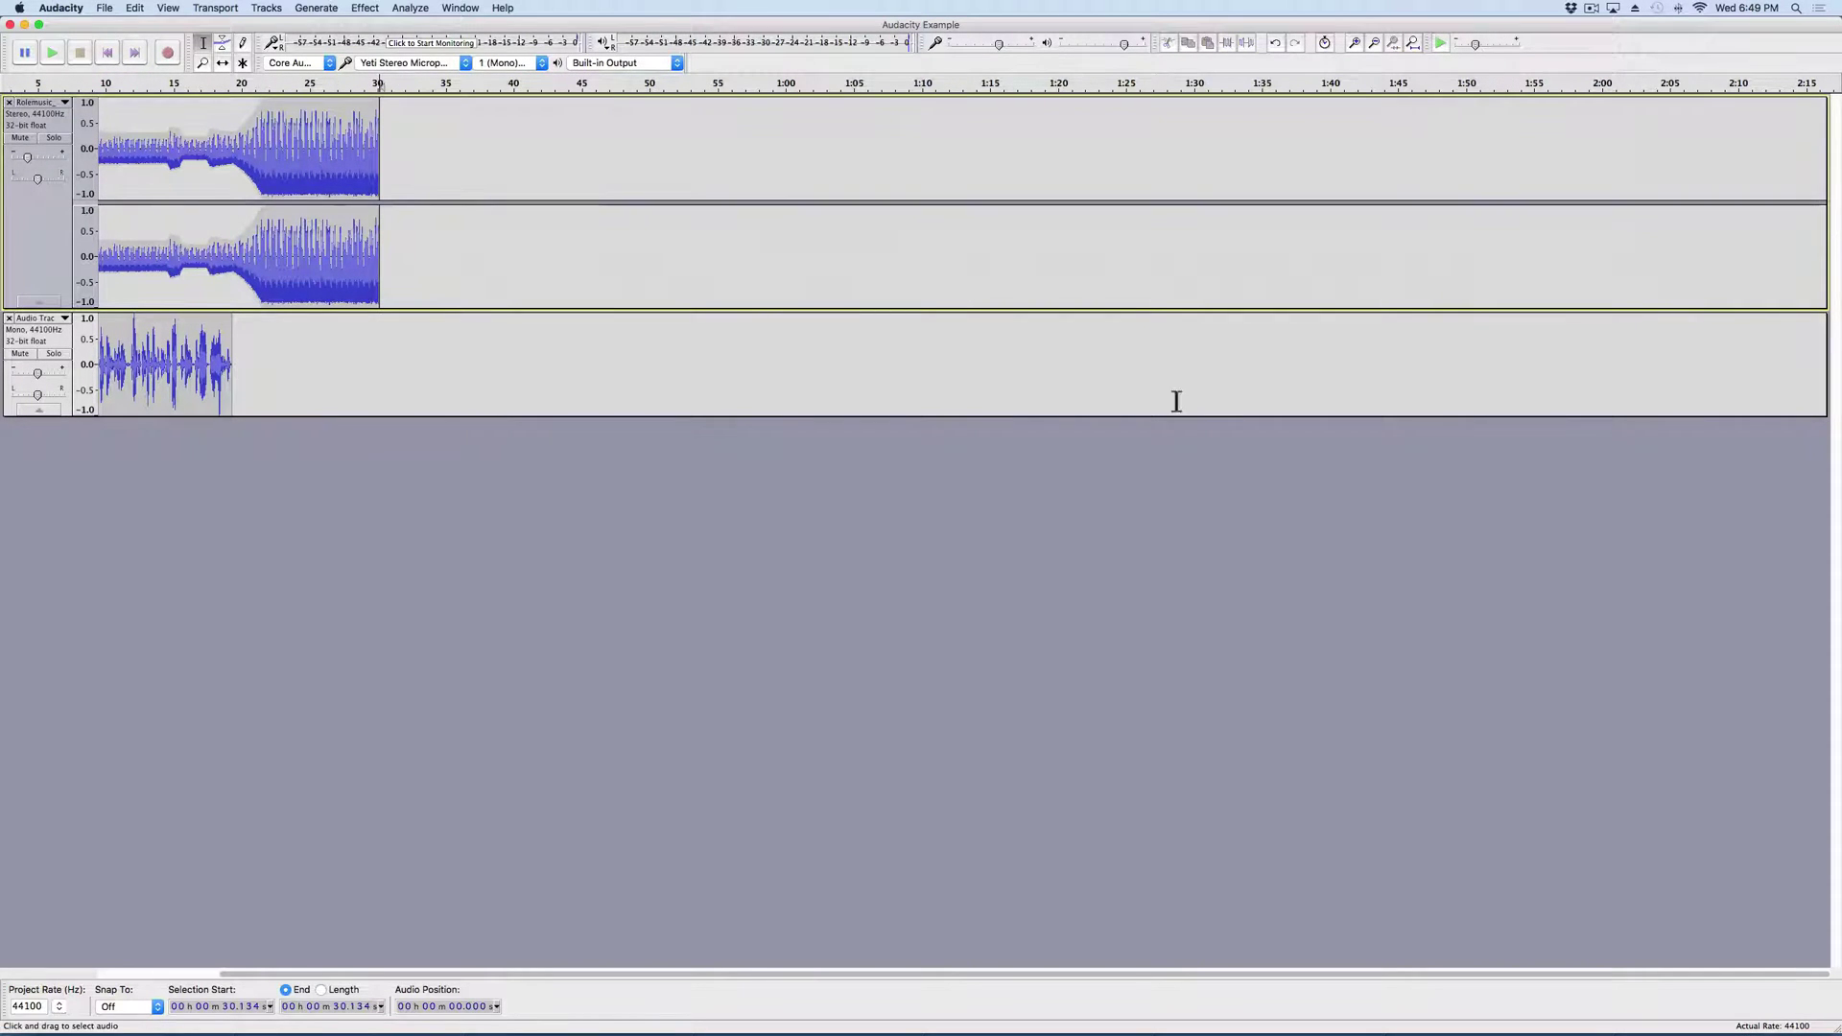
{"action": "left_click_drag", "start_coordinate": [759, 975], "coordinate": [446, 965]}
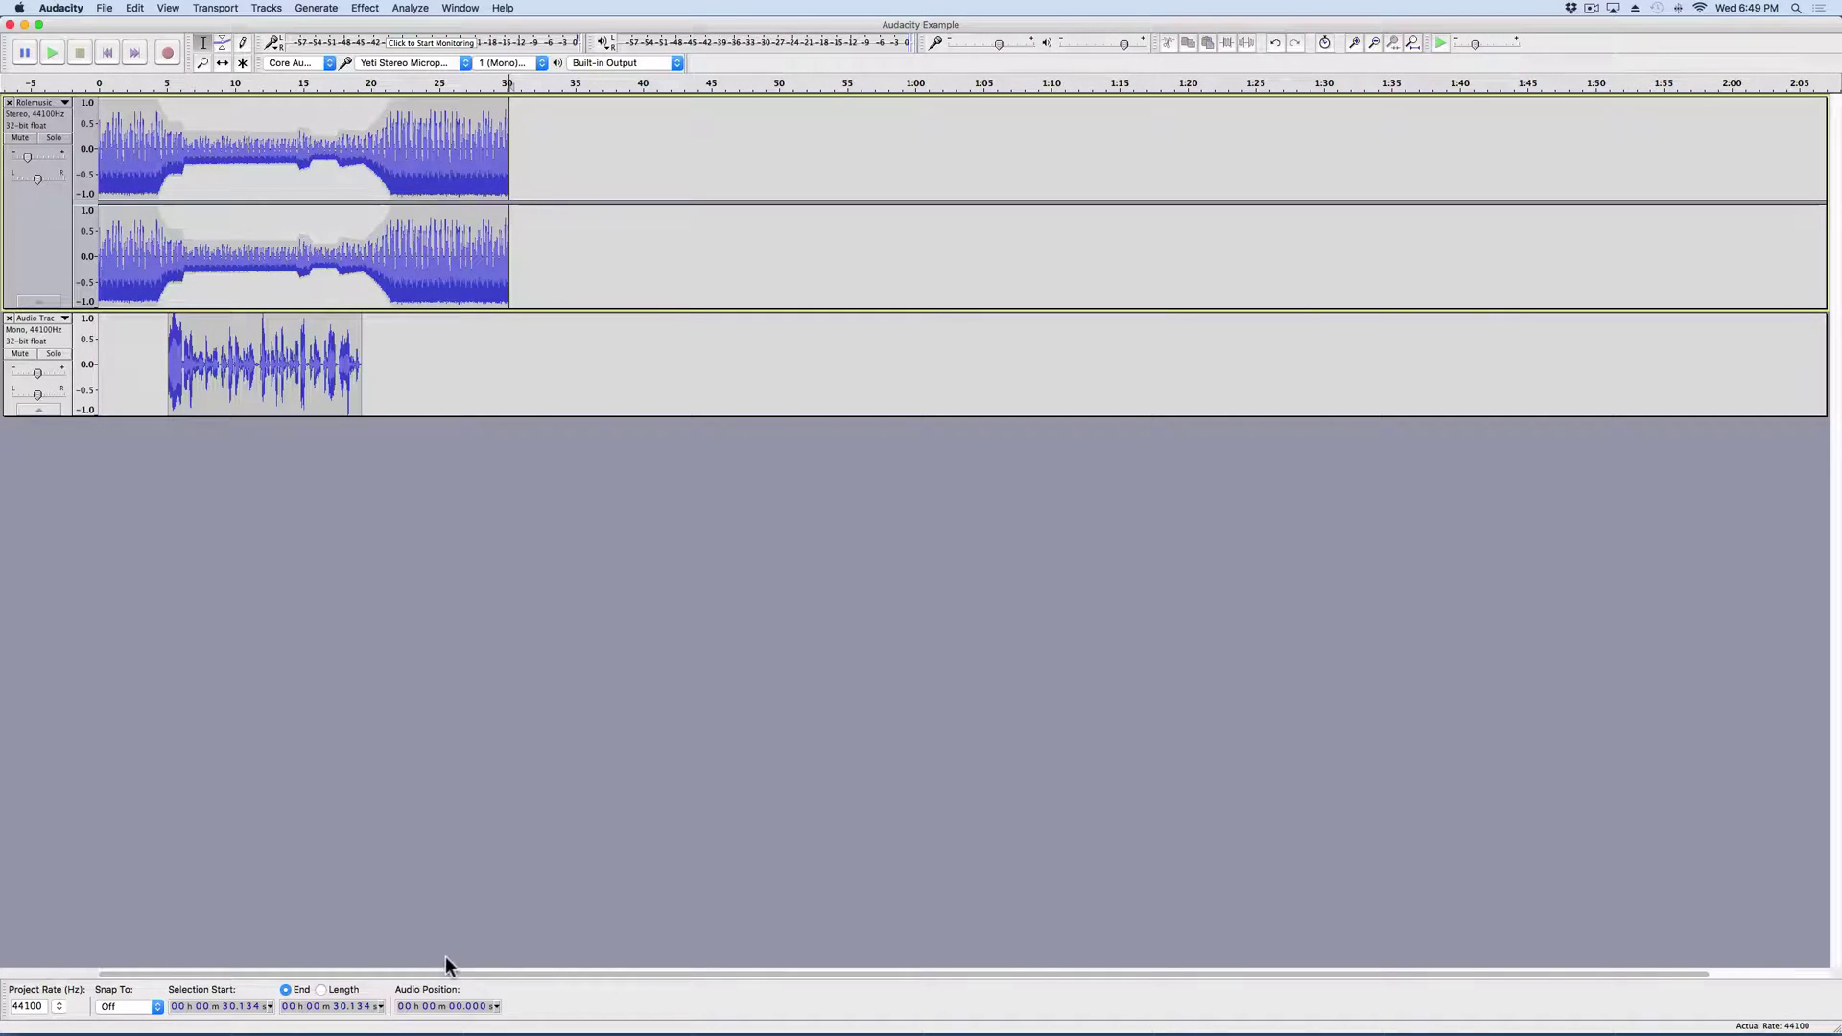
{"action": "left_click", "coordinate": [462, 85]}
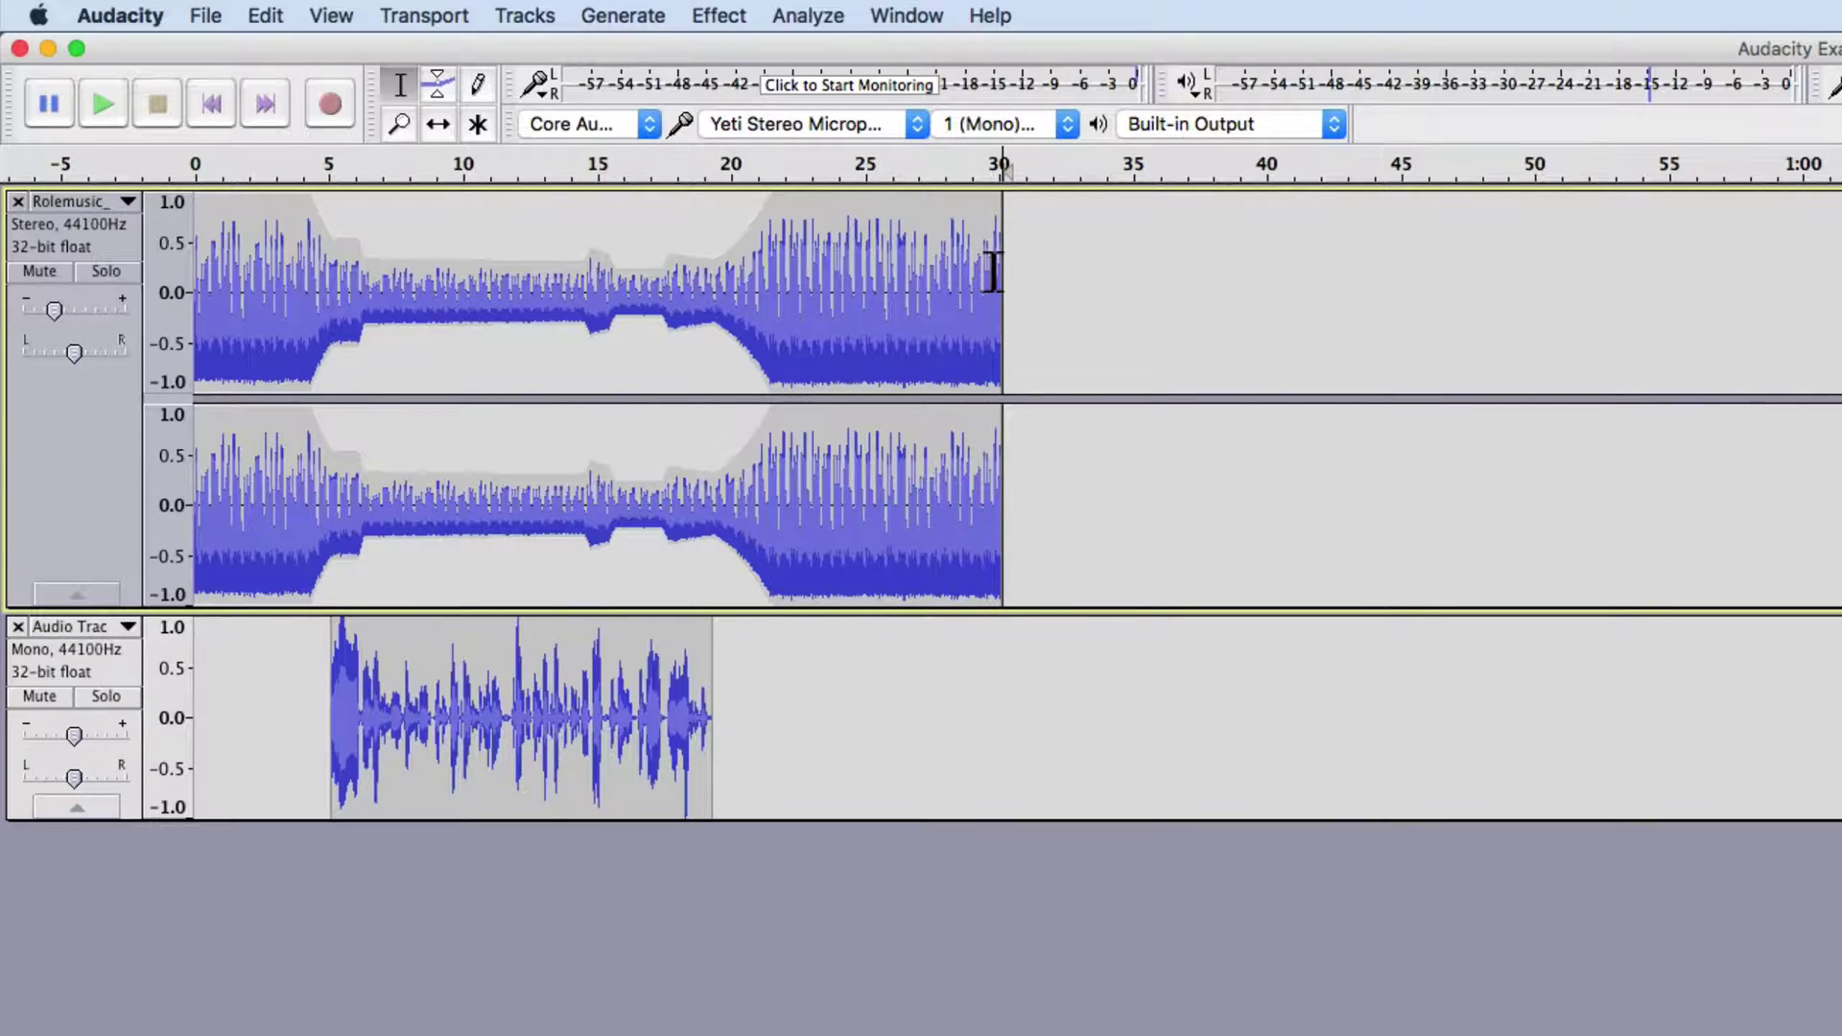
Apply Fade Out to the music from 25 s to its 30 s end and play it back.
{"action": "left_click_drag", "start_coordinate": [1030, 274], "coordinate": [863, 275]}
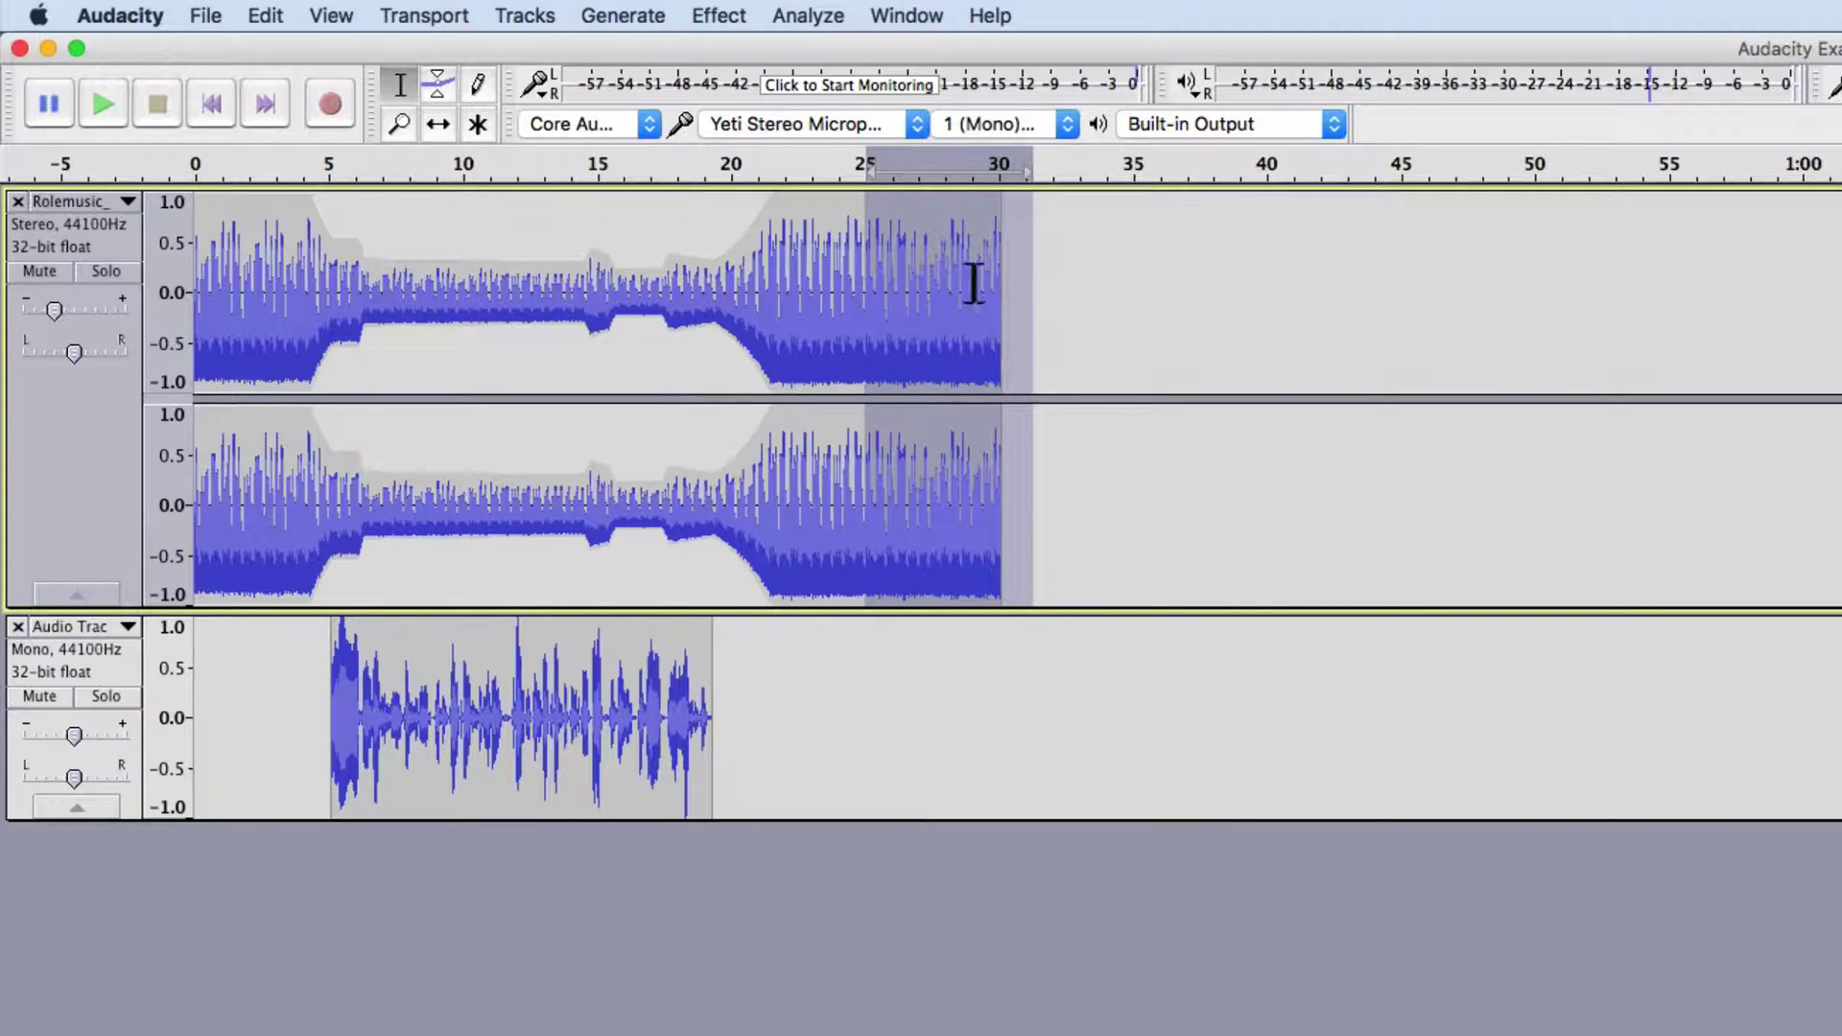
{"action": "left_click", "coordinate": [1138, 278]}
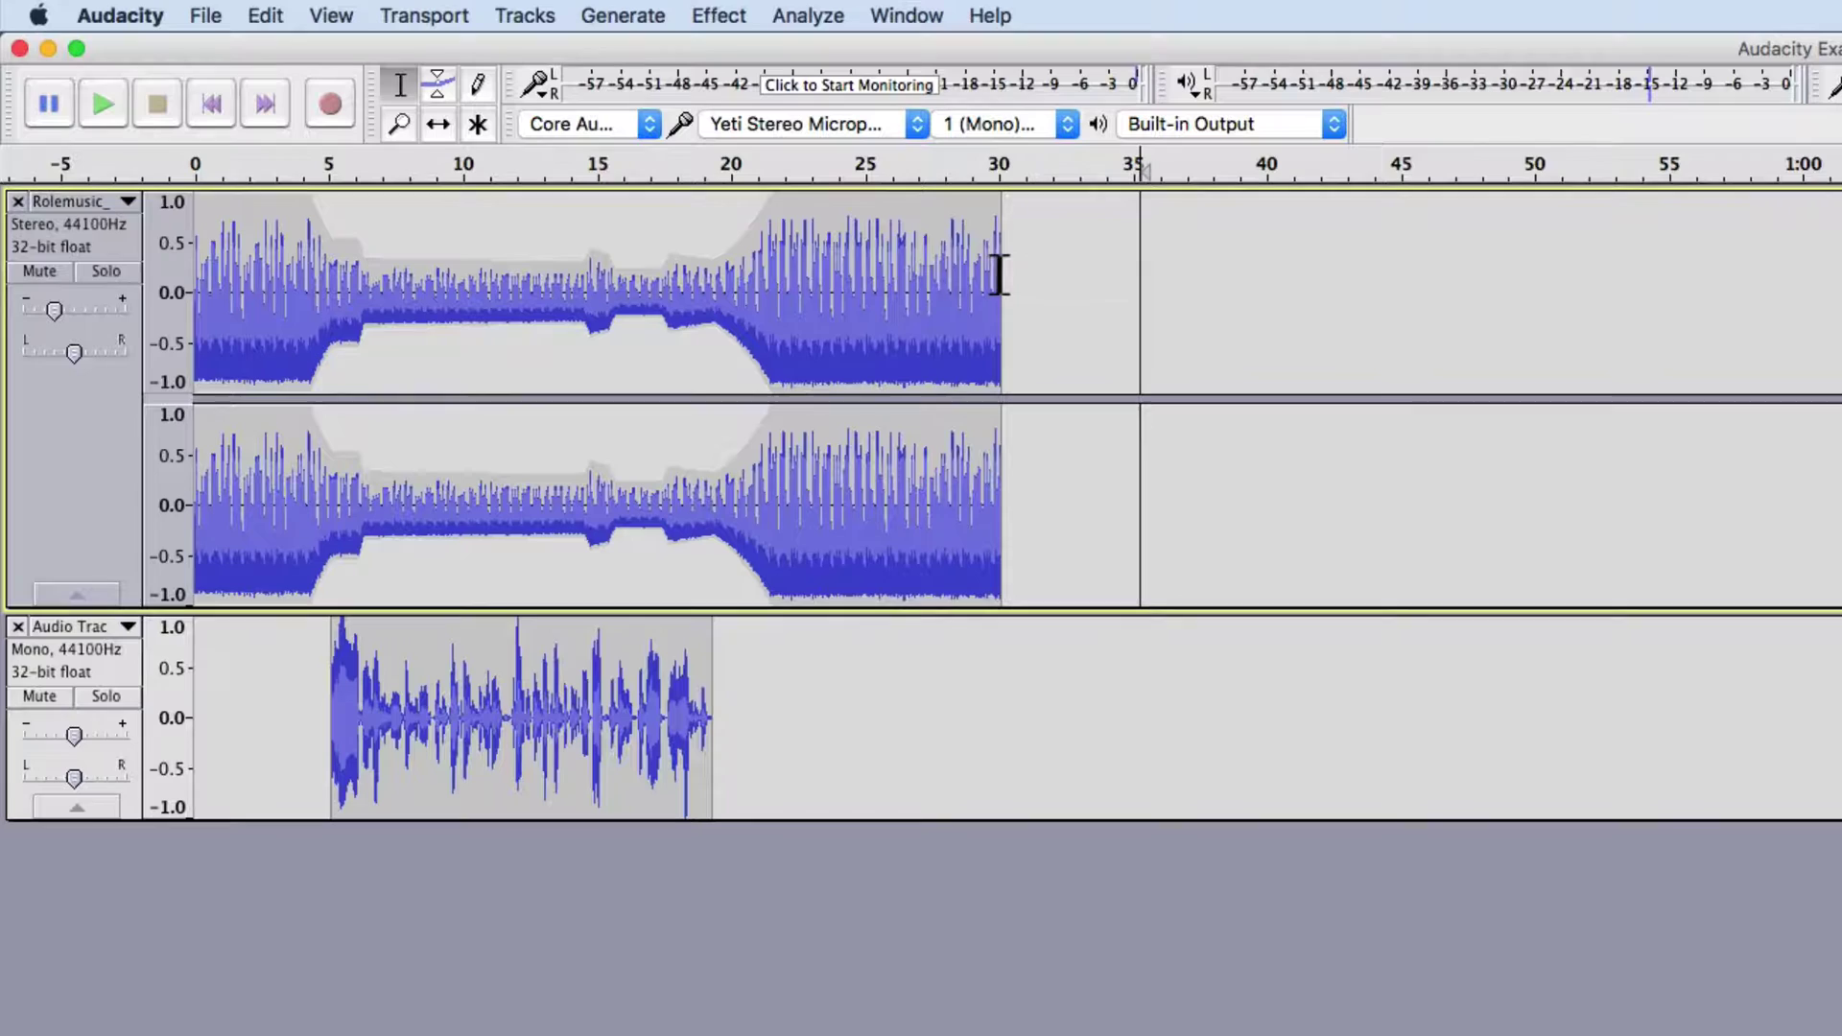
{"action": "left_click_drag", "start_coordinate": [865, 262], "coordinate": [994, 277]}
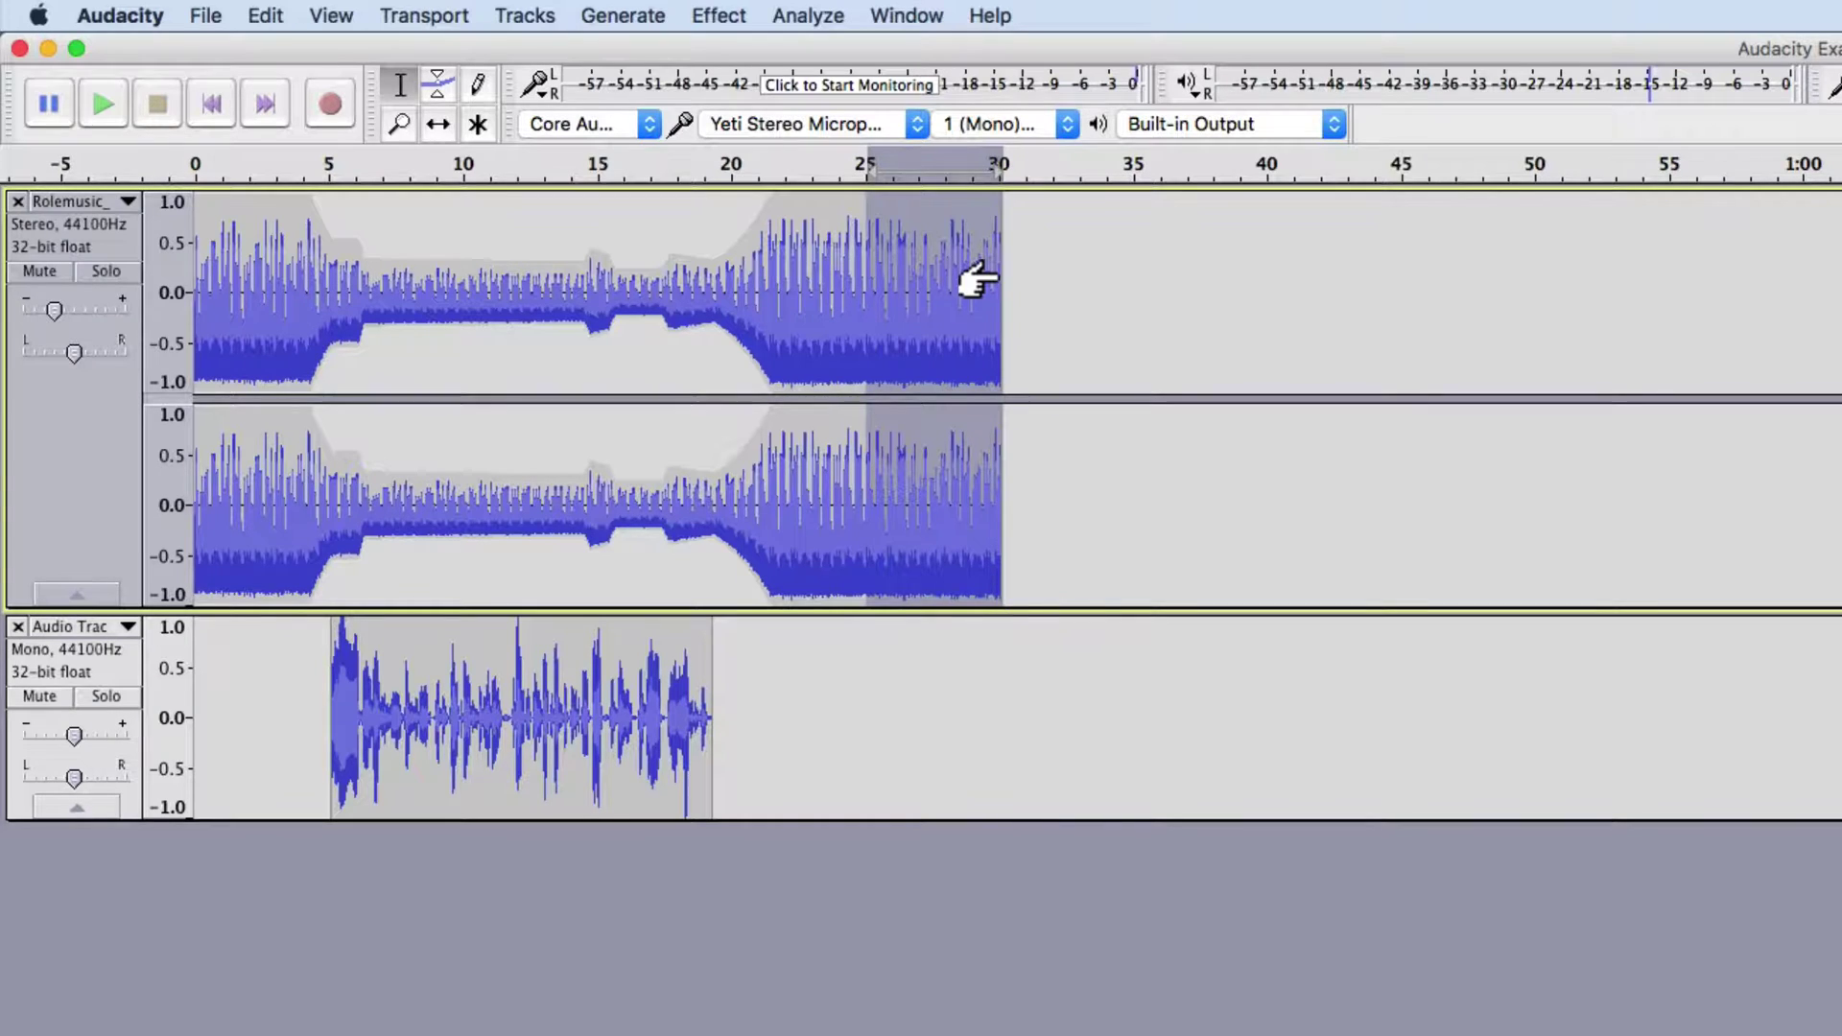
{"action": "left_click", "coordinate": [717, 17]}
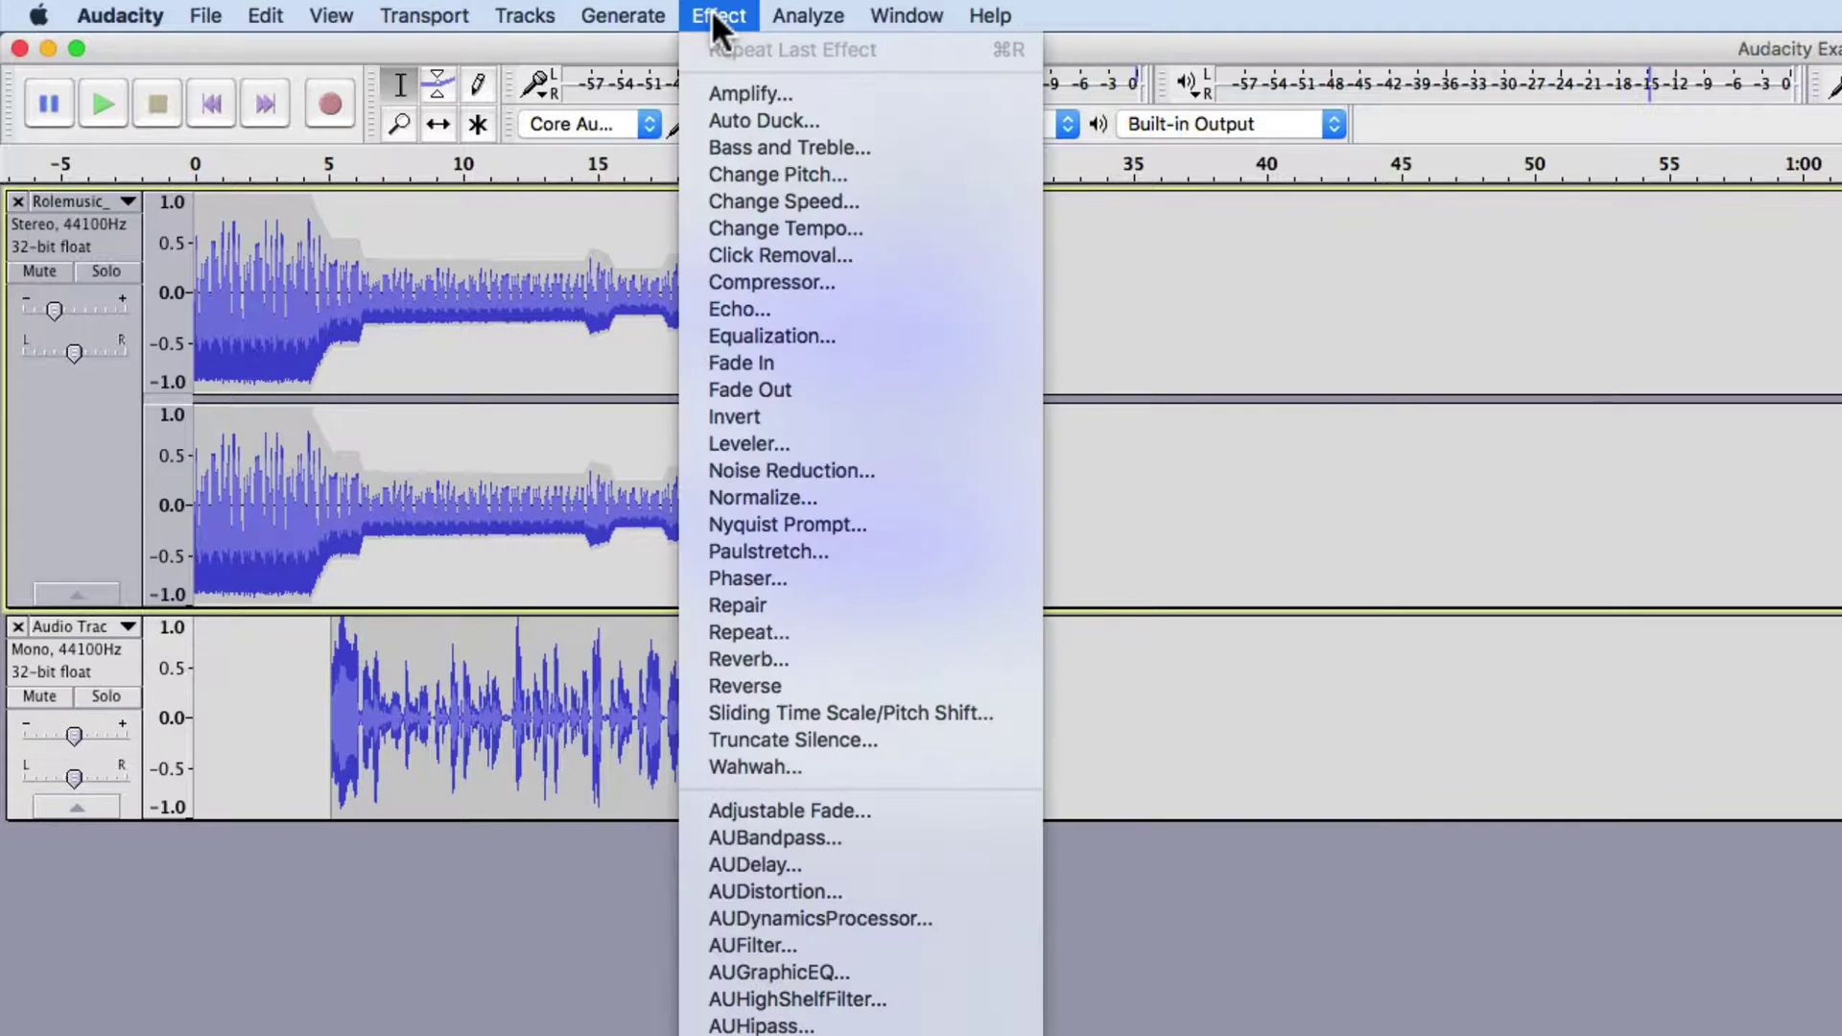
{"action": "left_click", "coordinate": [806, 389]}
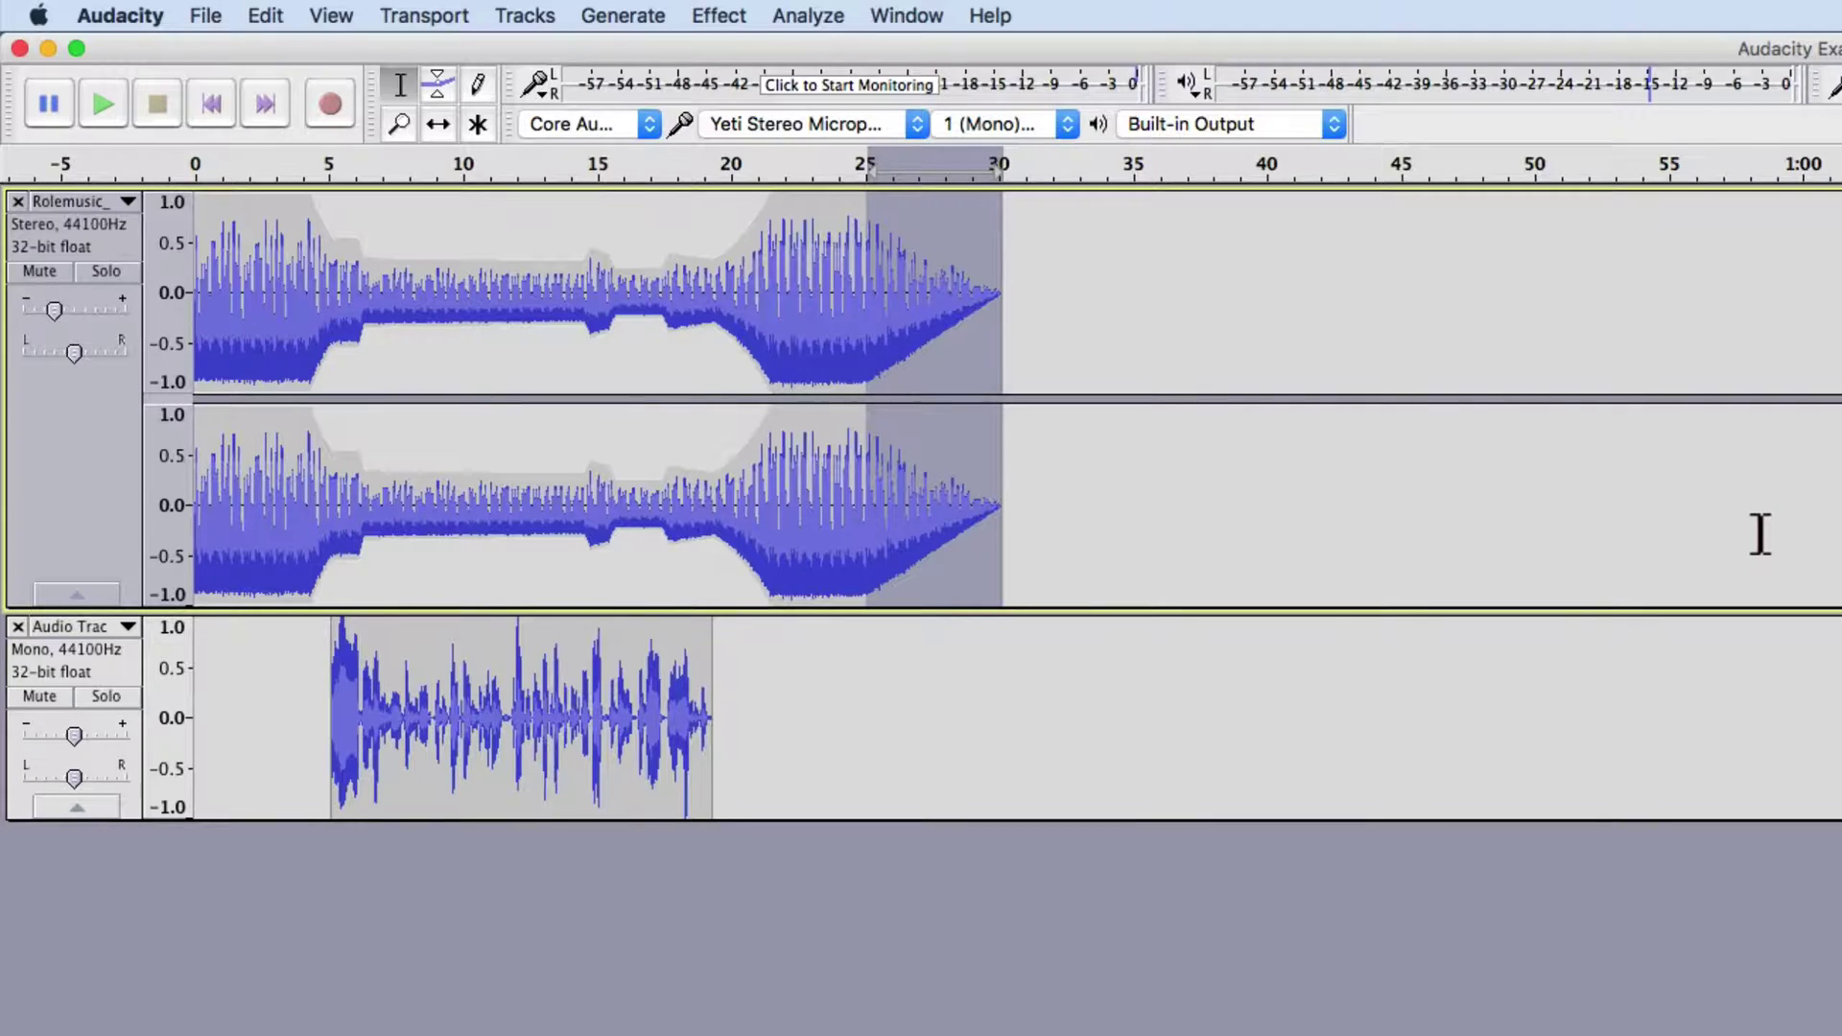
{"action": "key", "text": "space"}
Play the mix from the beginning of the project, then stop playback.
{"action": "left_click", "coordinate": [215, 95]}
{"action": "left_click", "coordinate": [107, 95]}
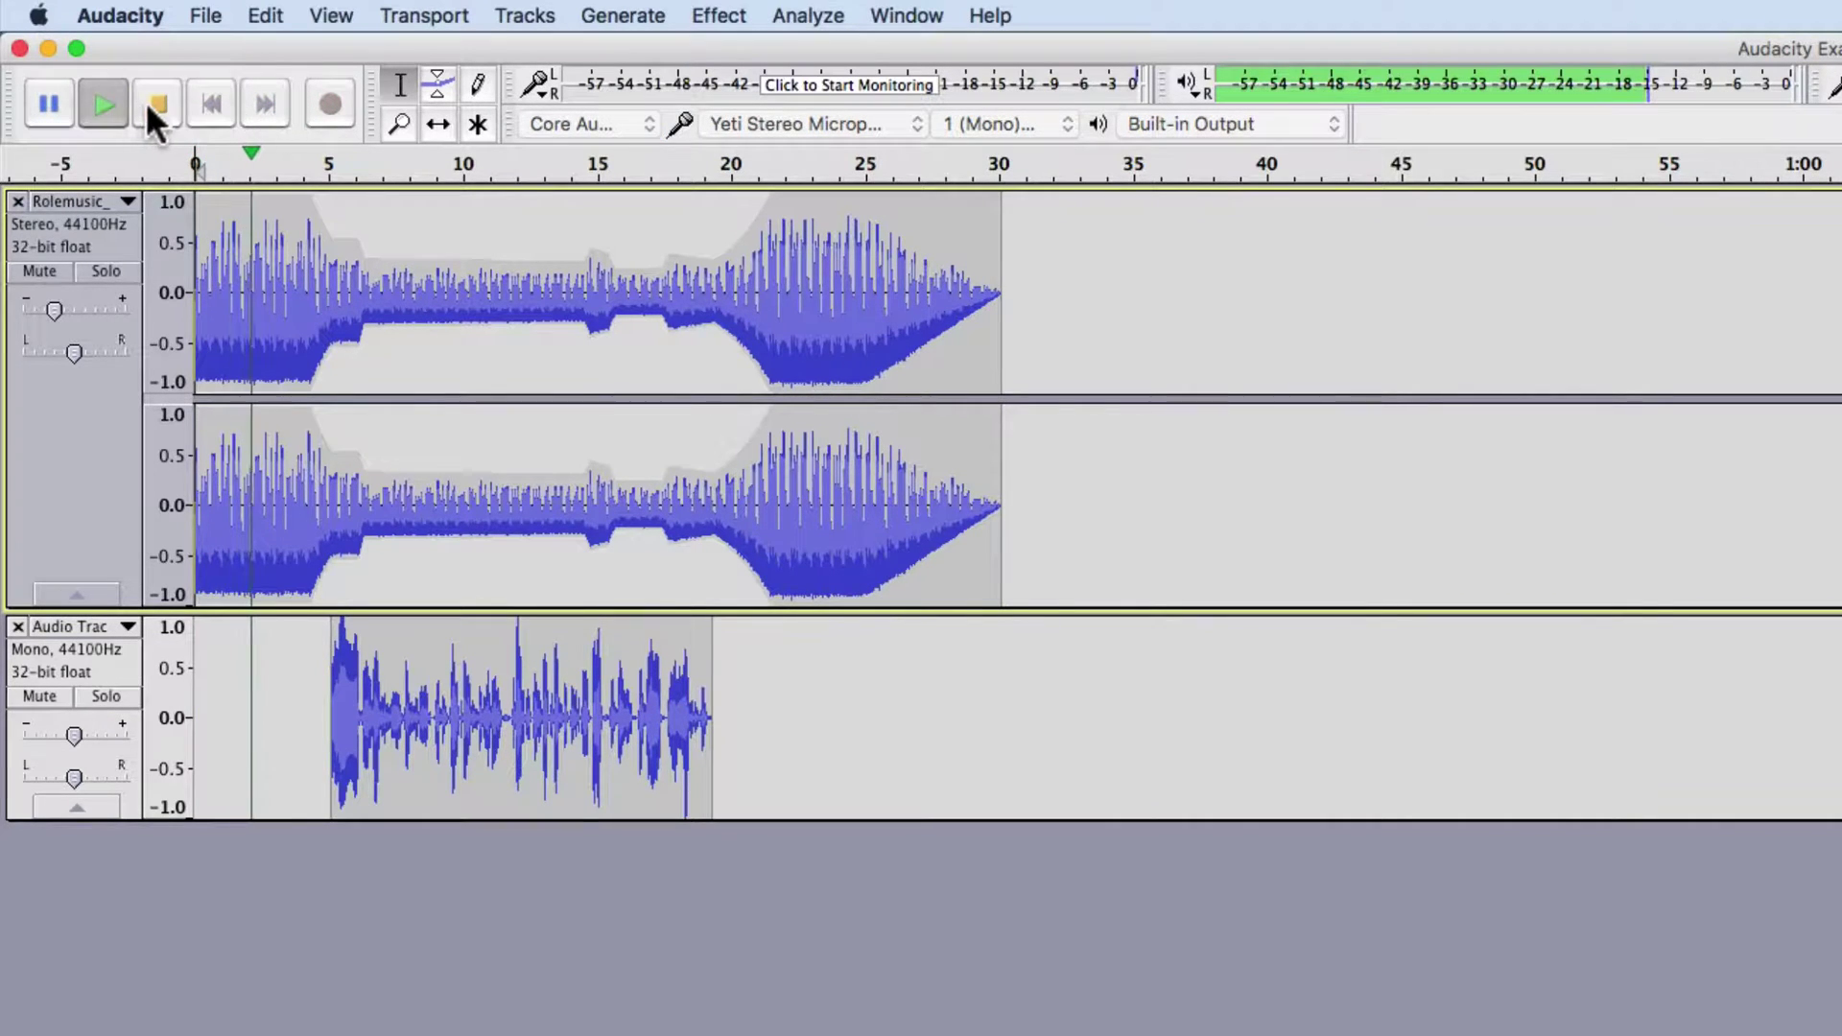
{"action": "left_click", "coordinate": [157, 106]}
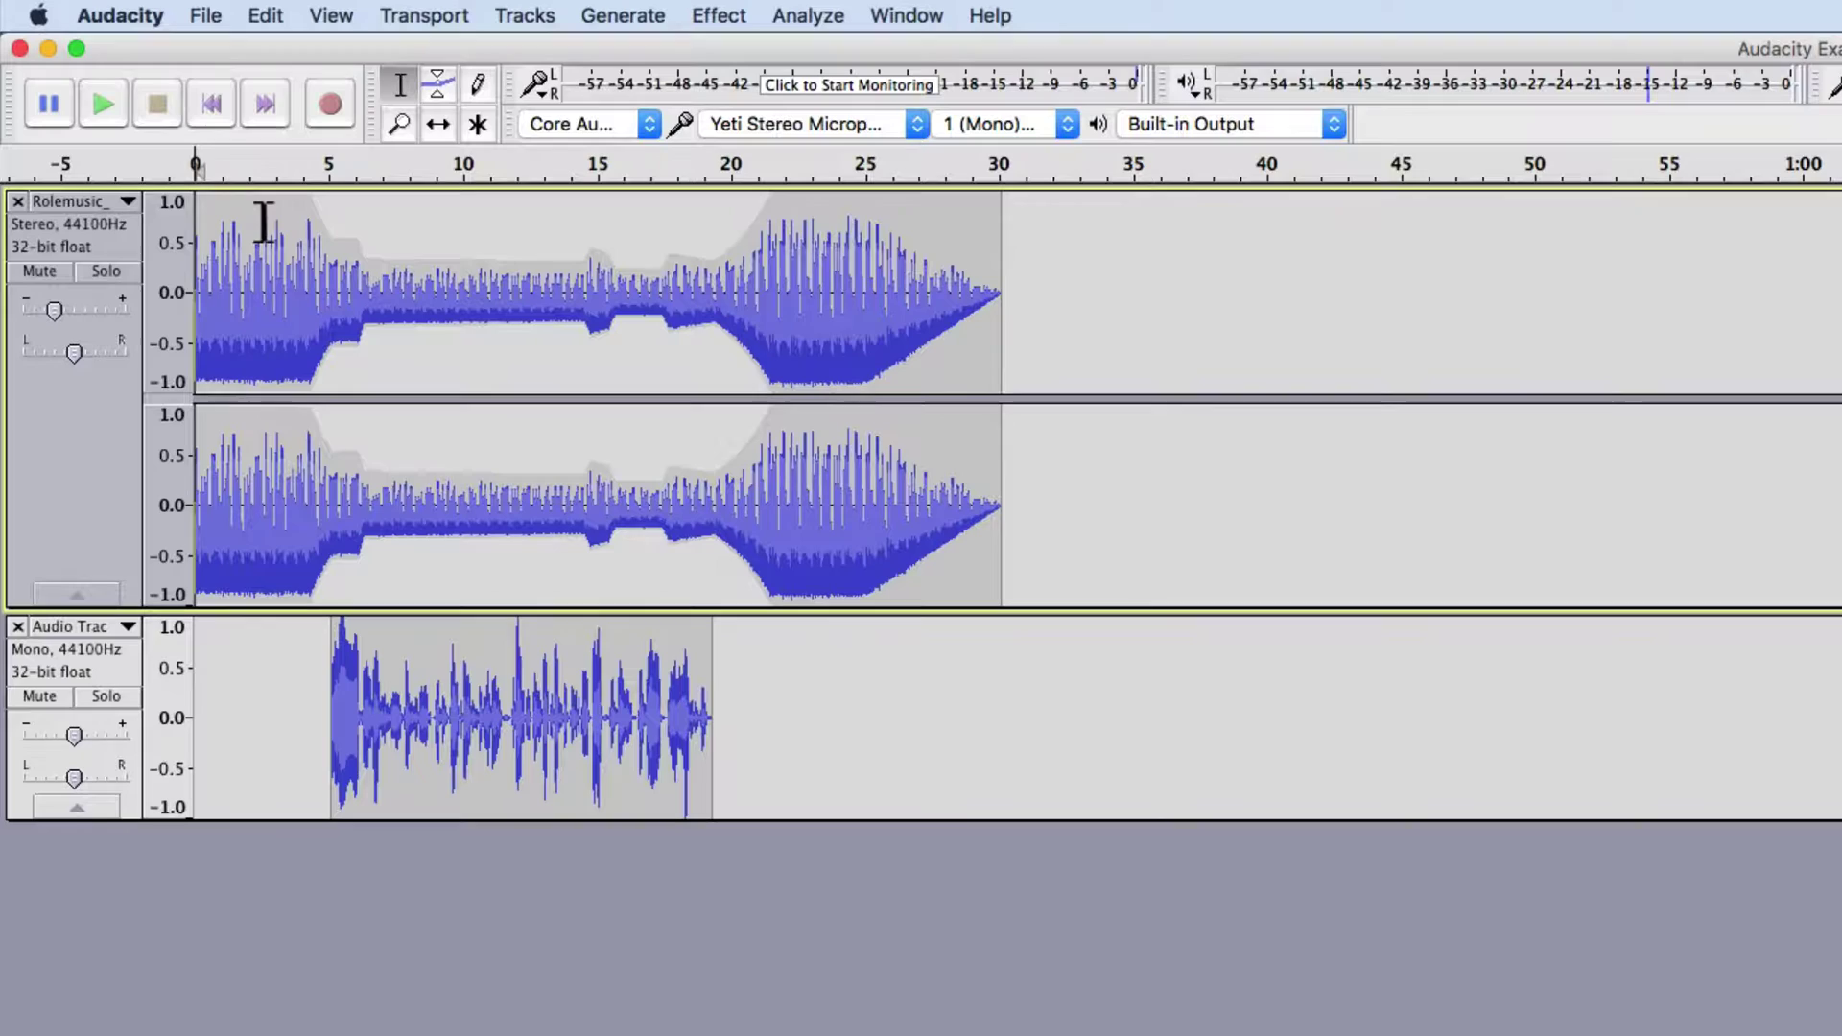
Apply Fade In to the music's first 2.5 seconds and play the mix.
{"action": "left_click_drag", "start_coordinate": [265, 221], "coordinate": [149, 223]}
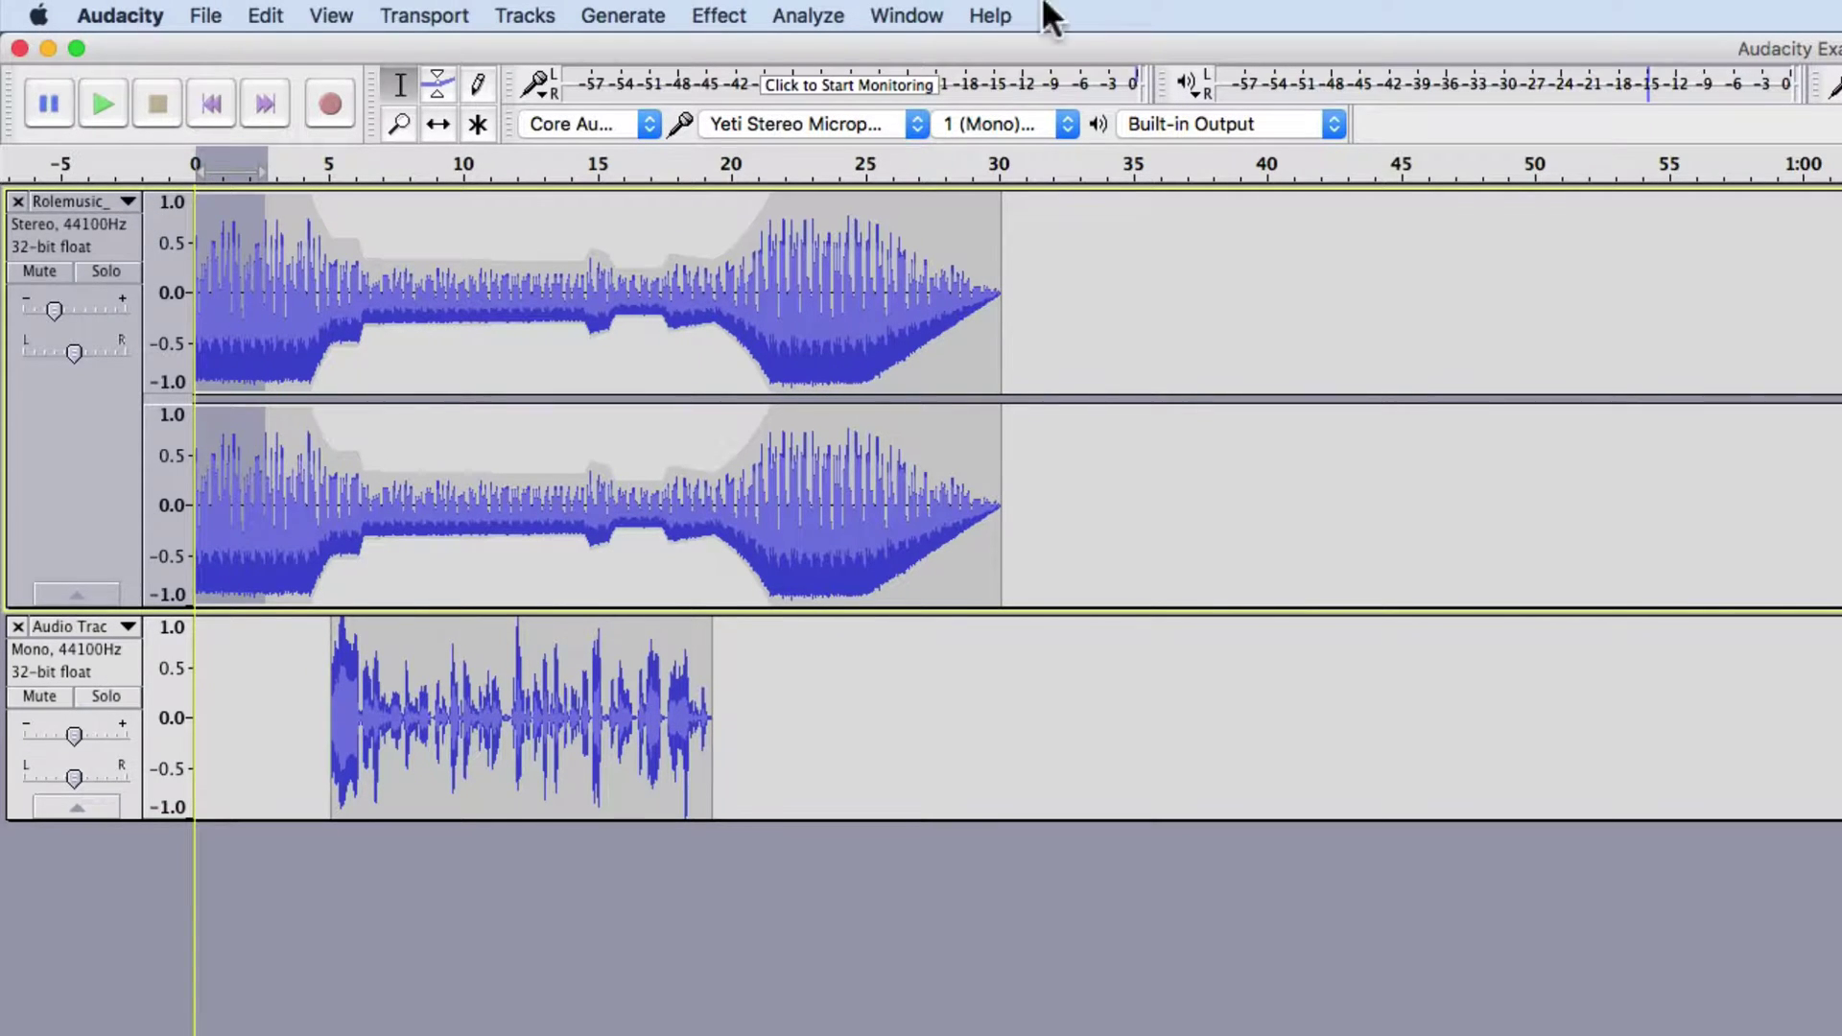
{"action": "left_click", "coordinate": [726, 13]}
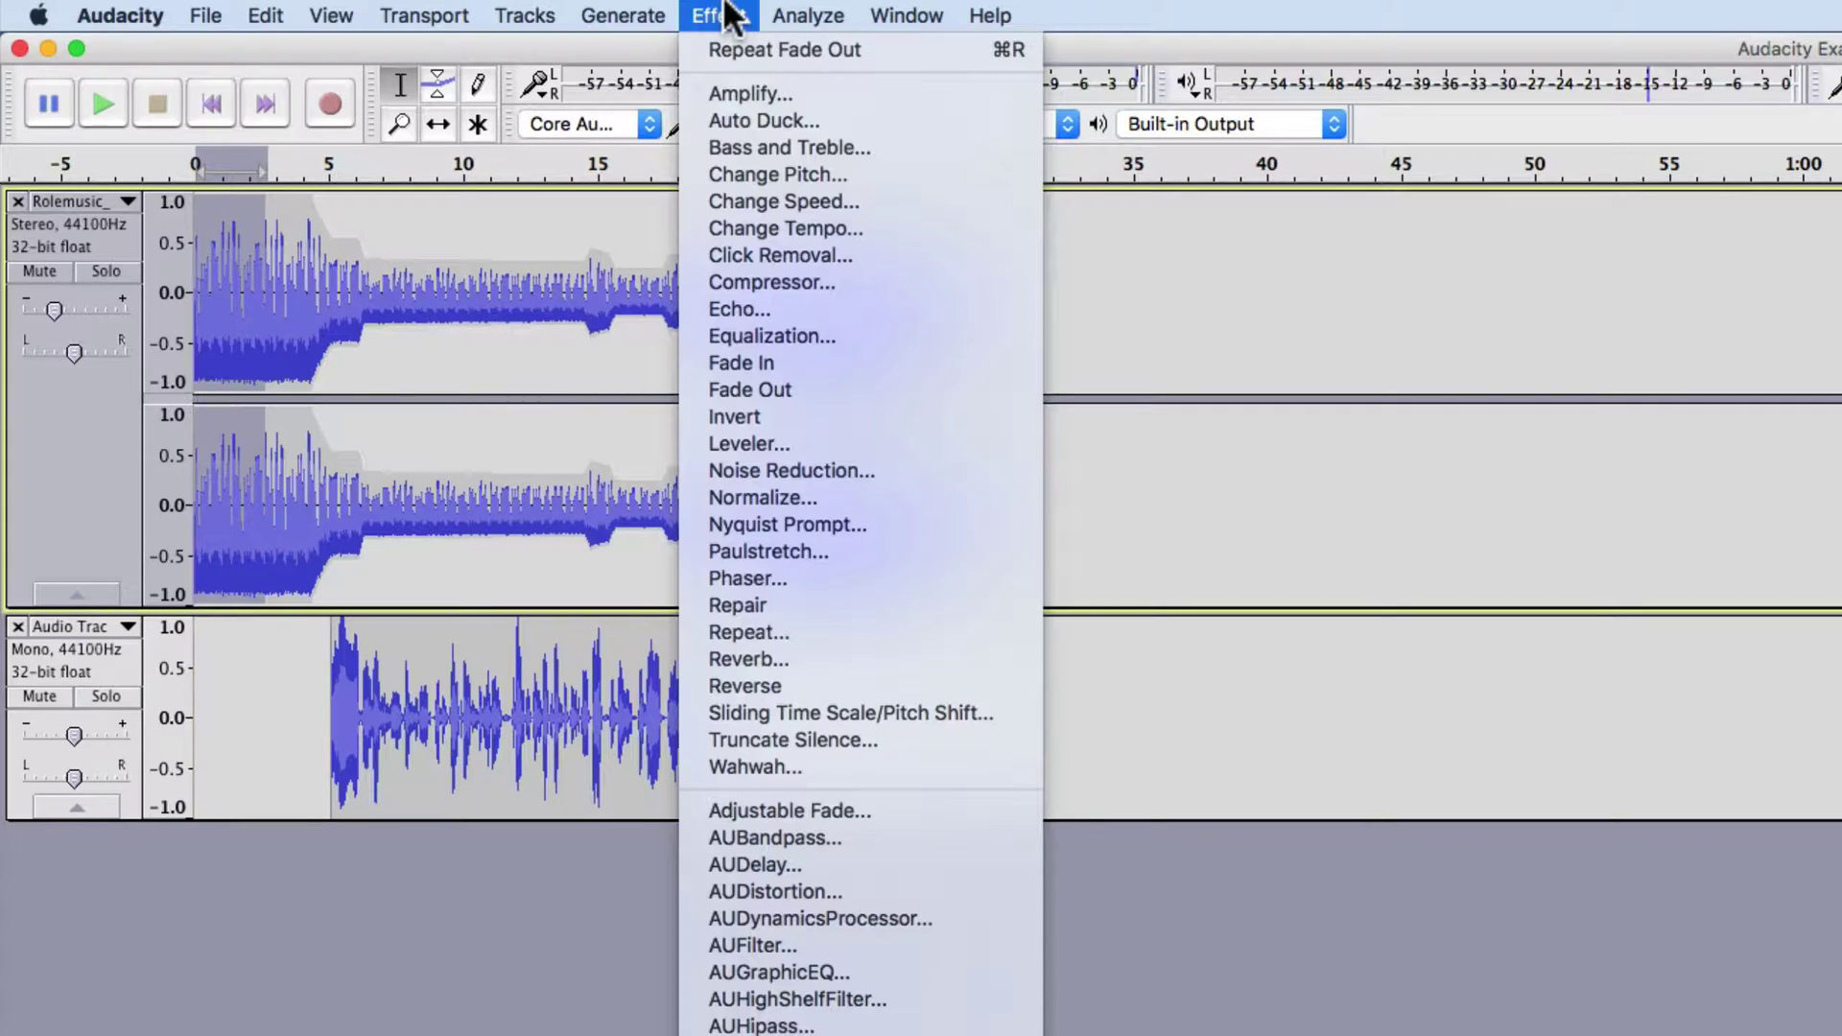
{"action": "left_click", "coordinate": [754, 366]}
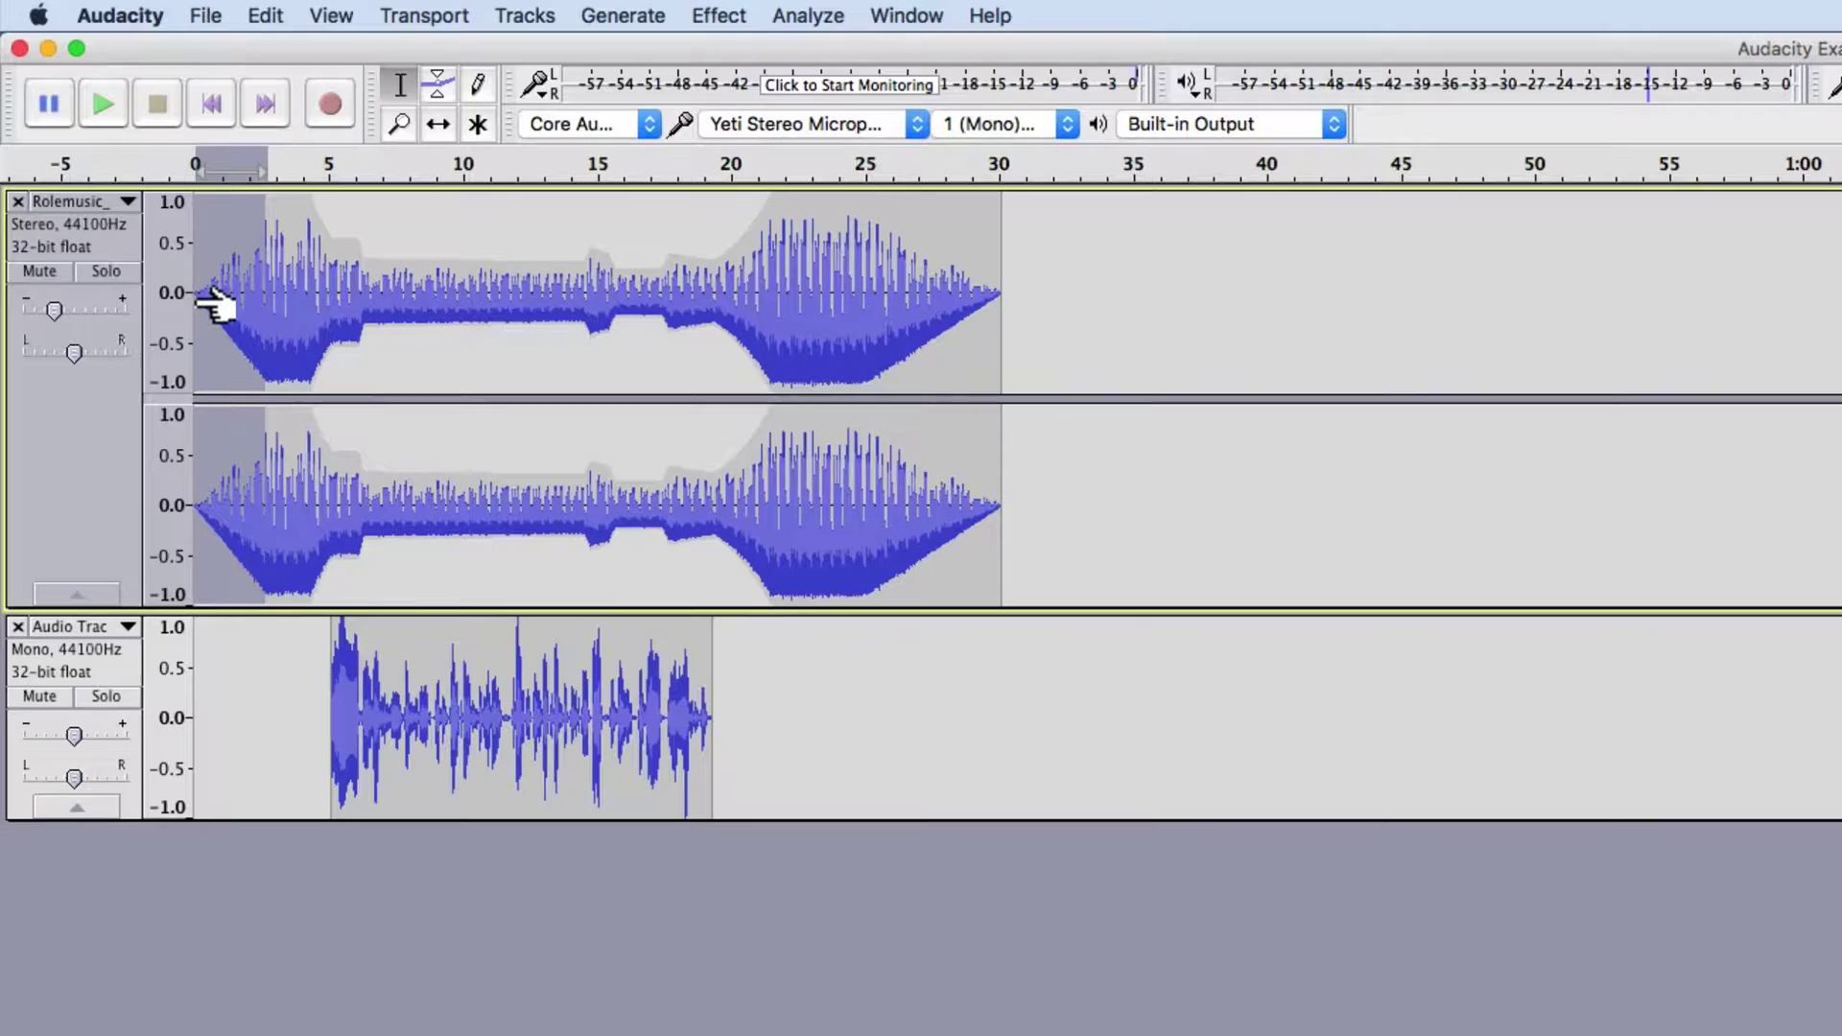
{"action": "key", "text": "space"}
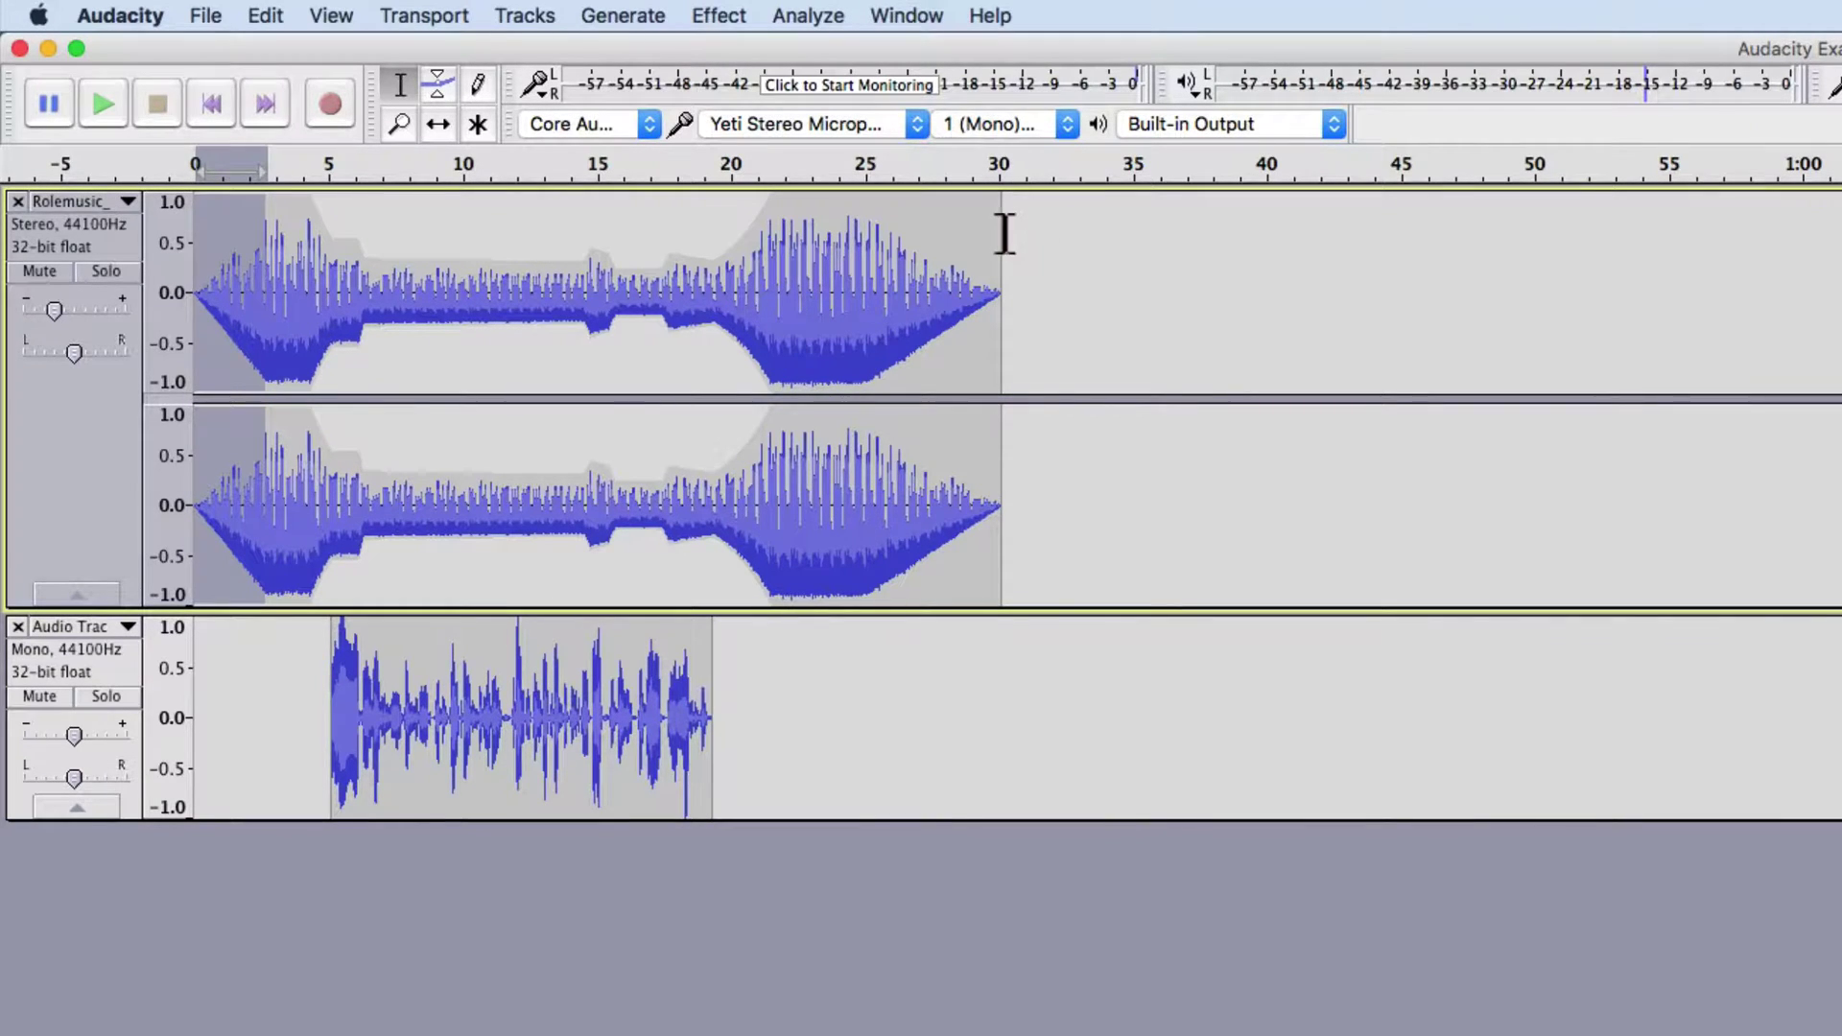
Select and play the first 30 seconds of music, then deselect near 34.5 s.
{"action": "left_click_drag", "start_coordinate": [1001, 235], "coordinate": [187, 288]}
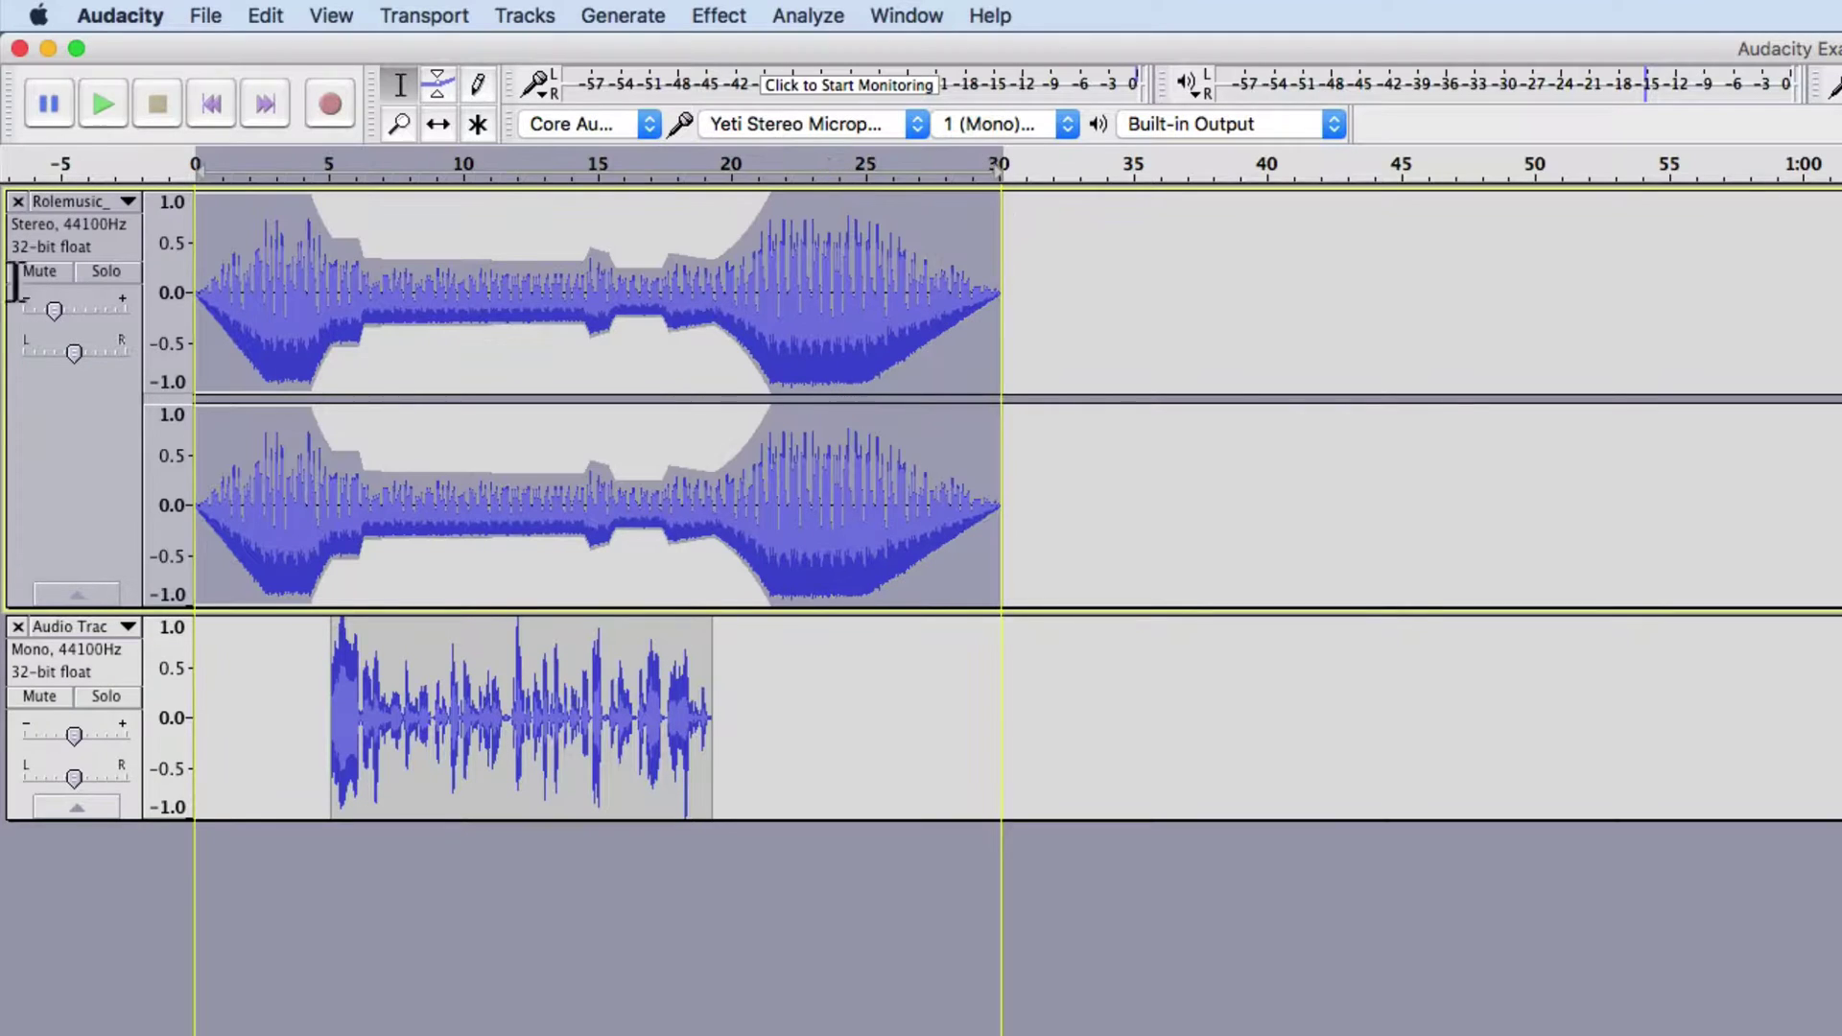
{"action": "left_click", "coordinate": [125, 102]}
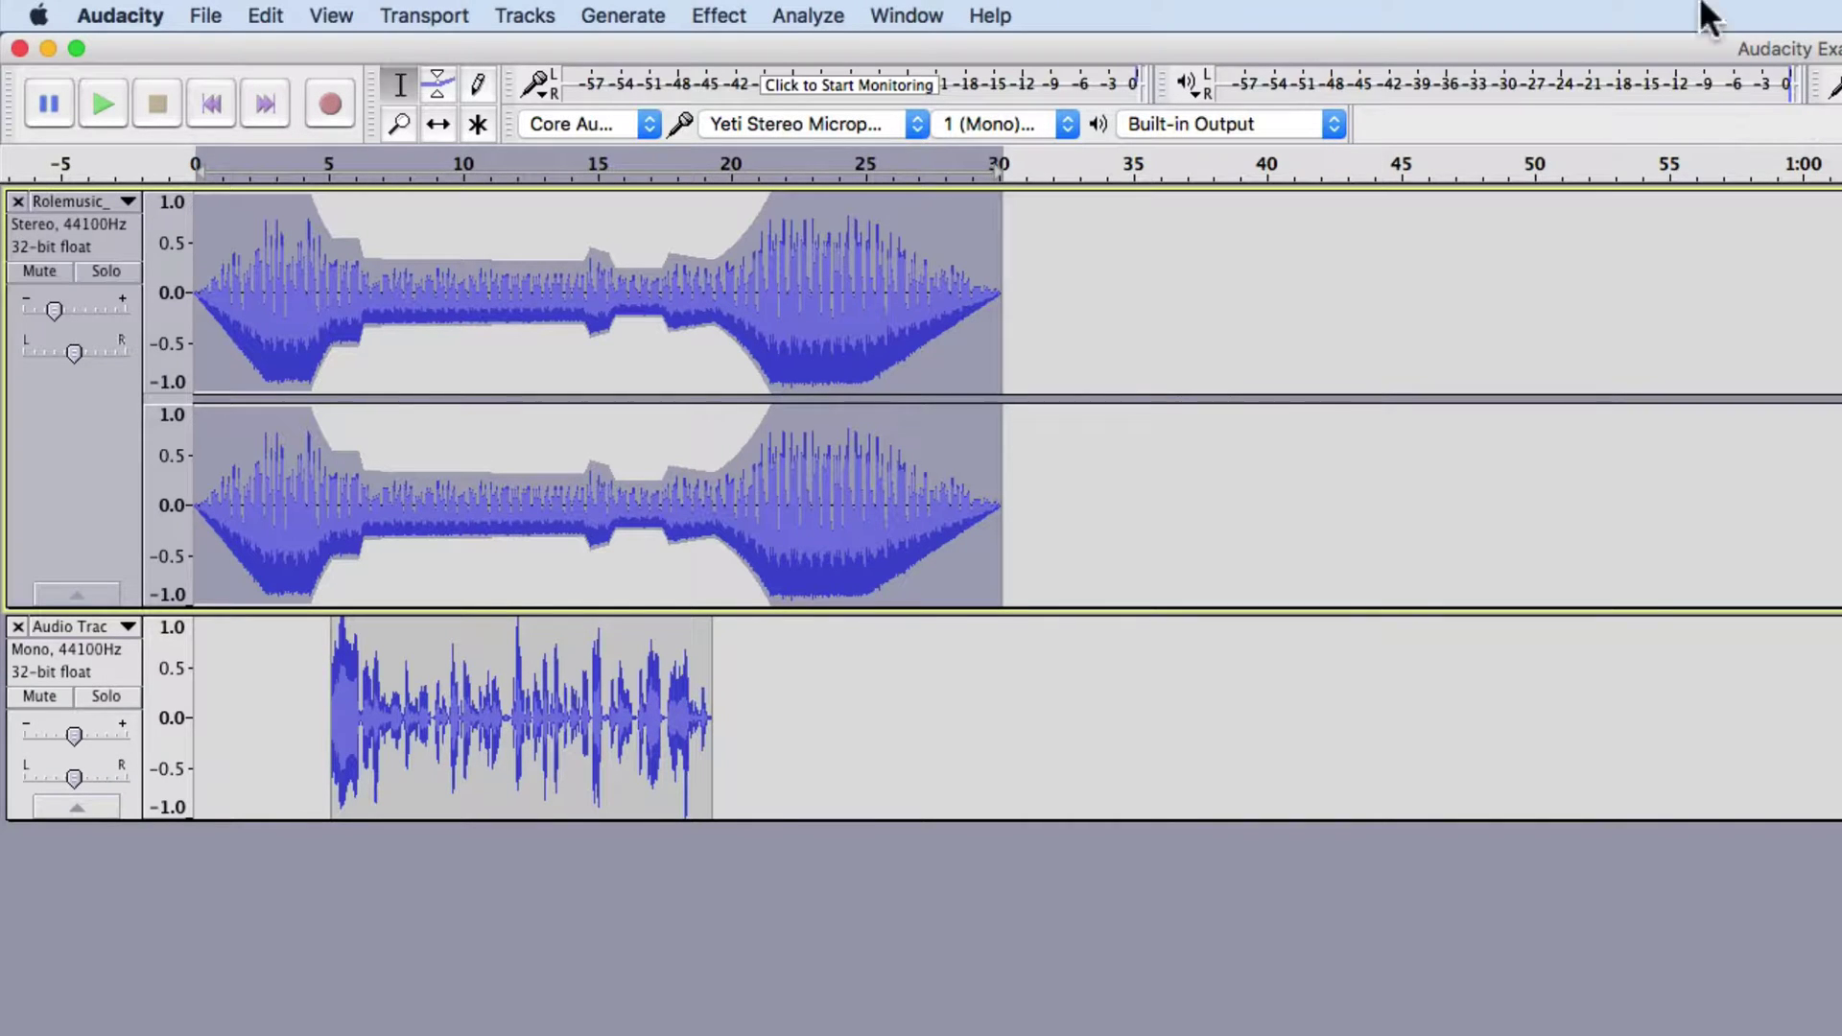
{"action": "left_click", "coordinate": [1118, 518]}
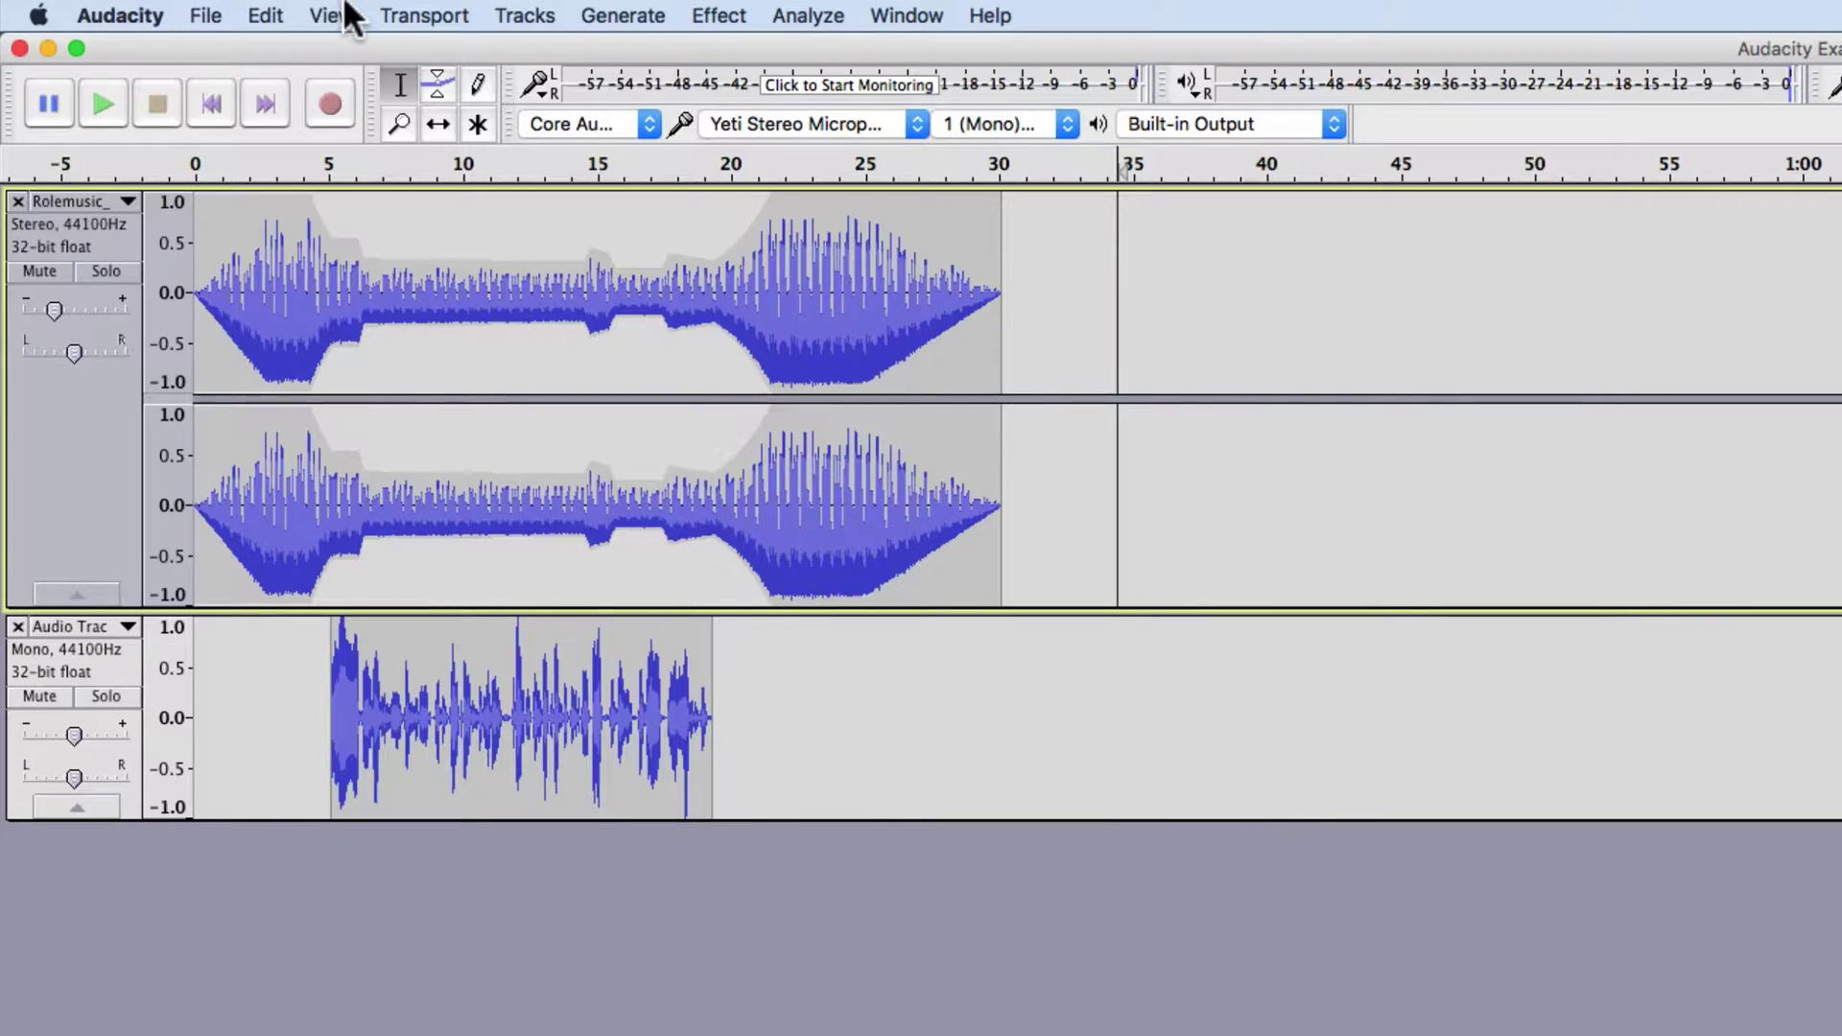
{"action": "left_click", "coordinate": [205, 15]}
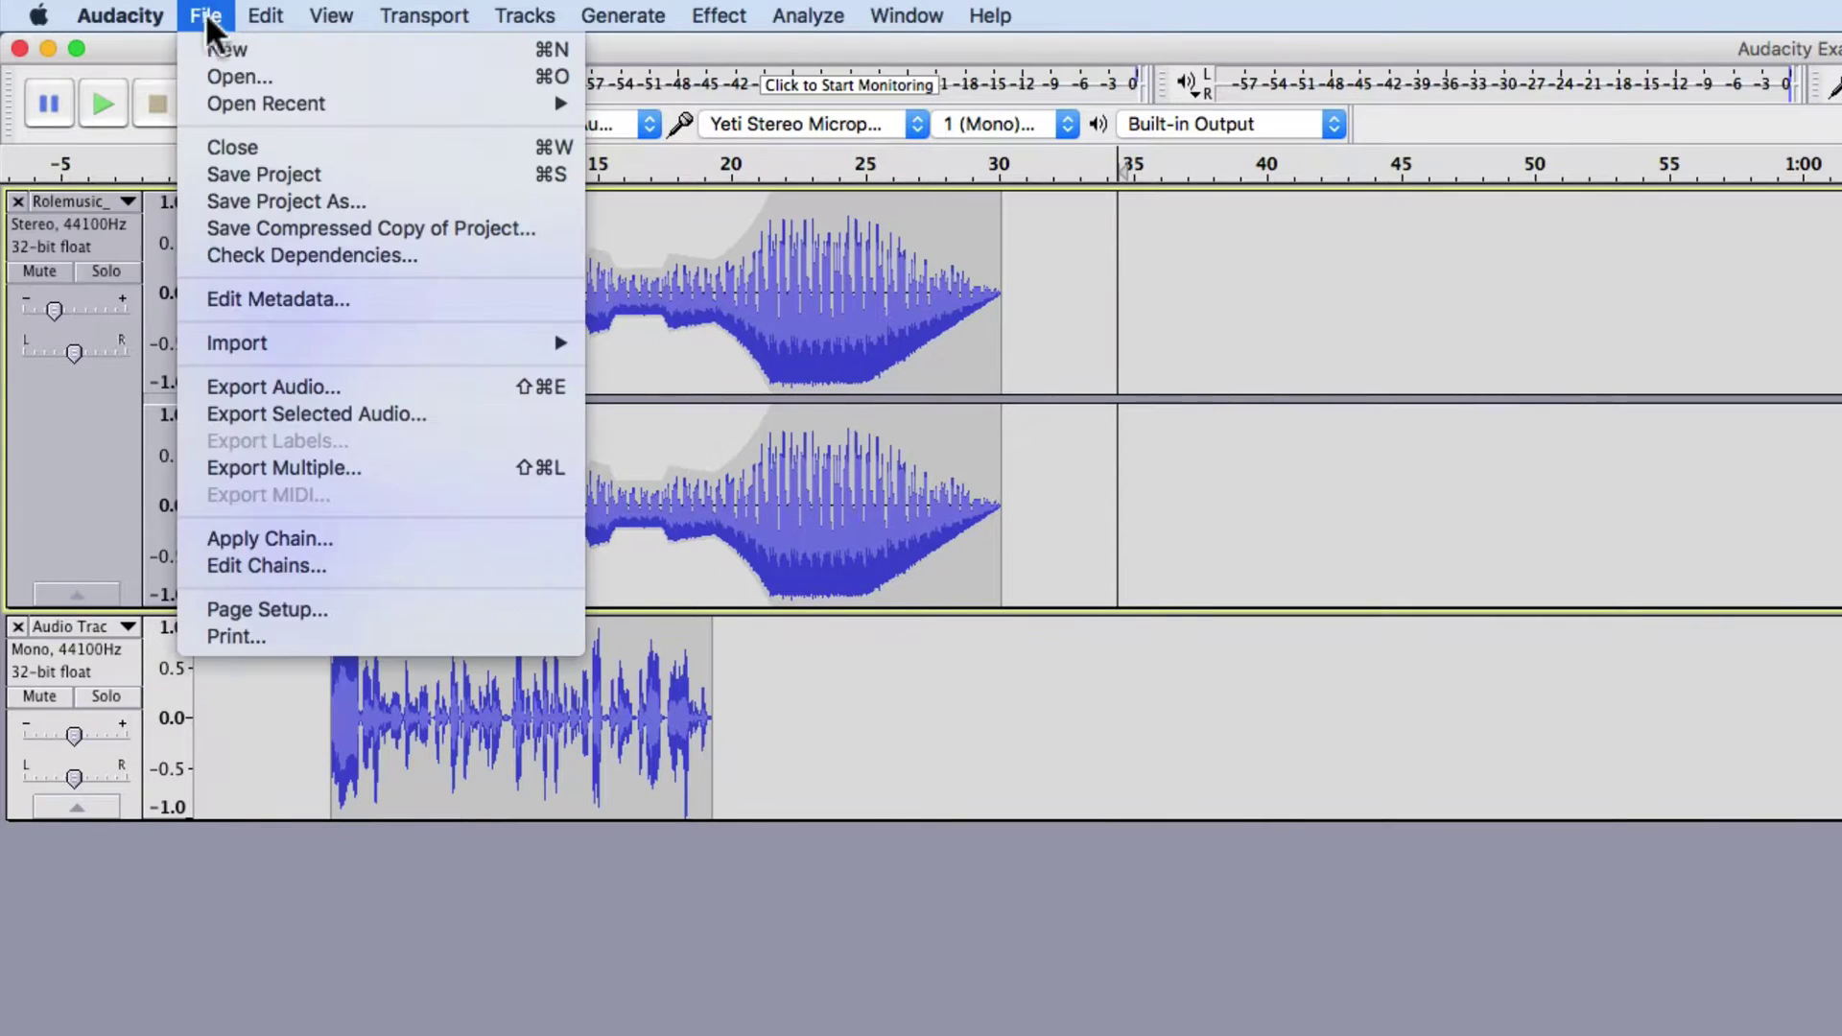
{"action": "left_click", "coordinate": [211, 169]}
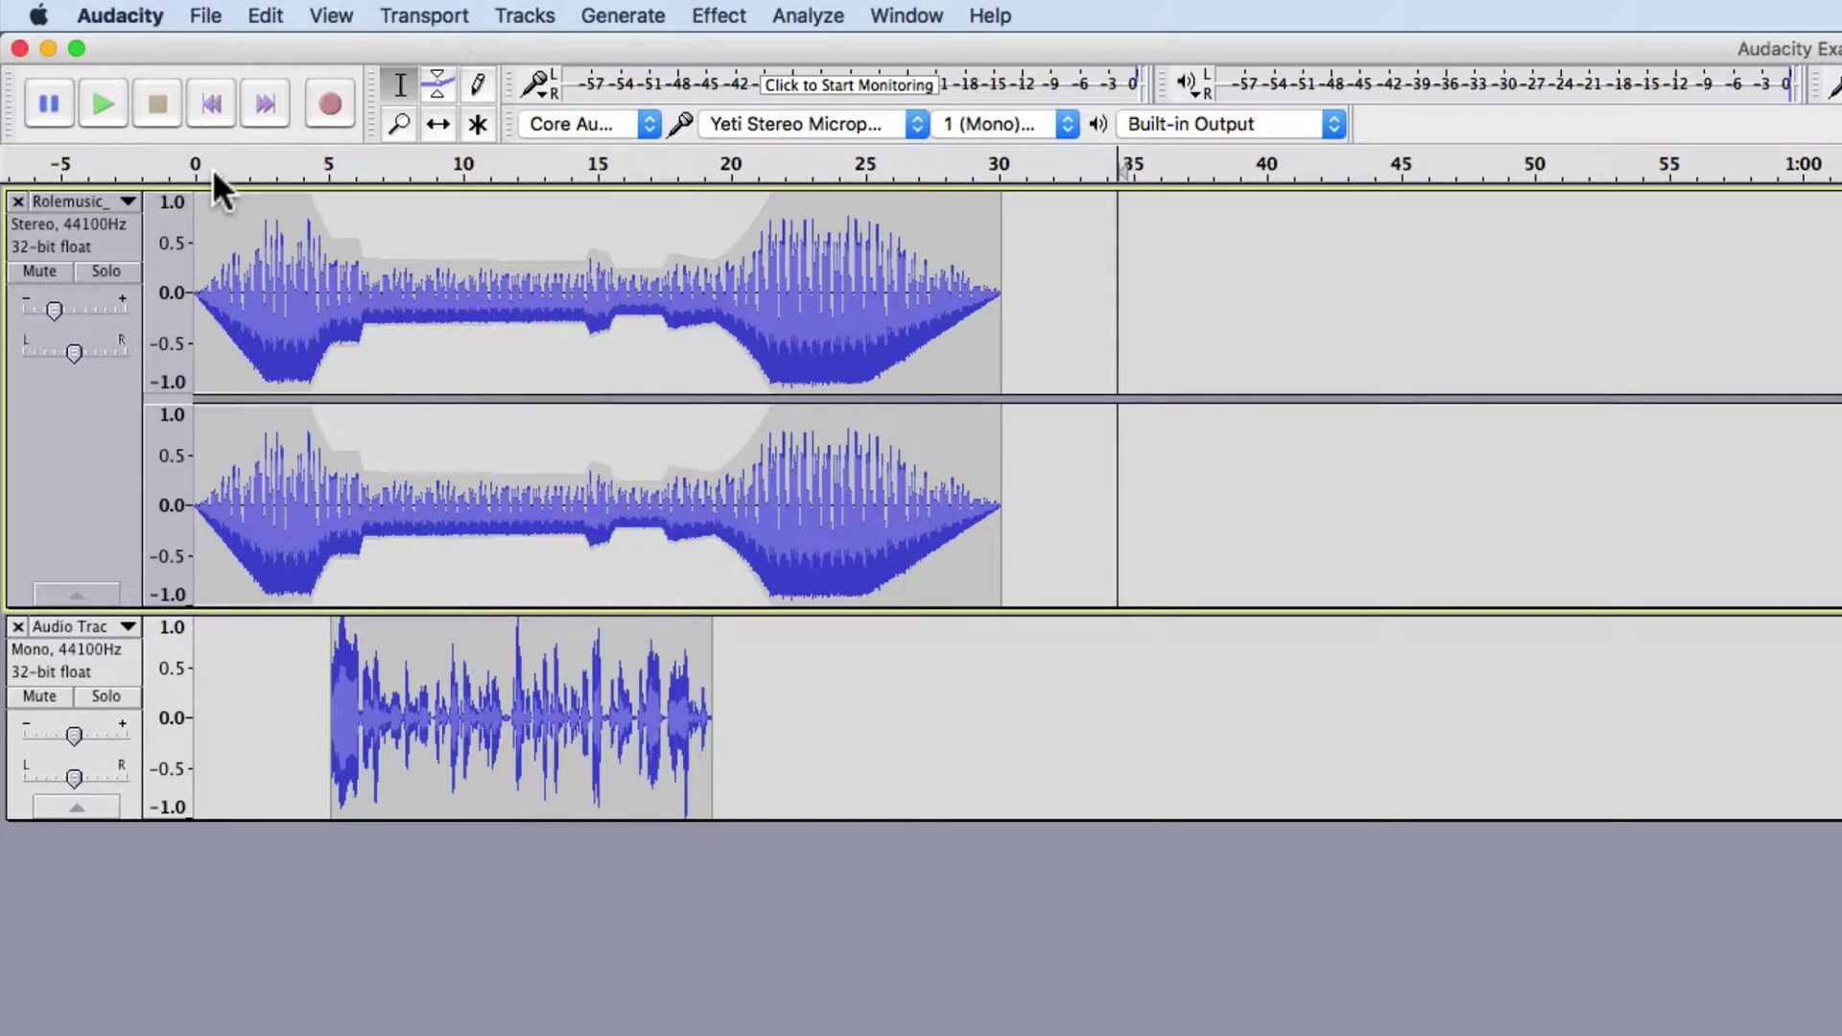
{"action": "left_click", "coordinate": [193, 15]}
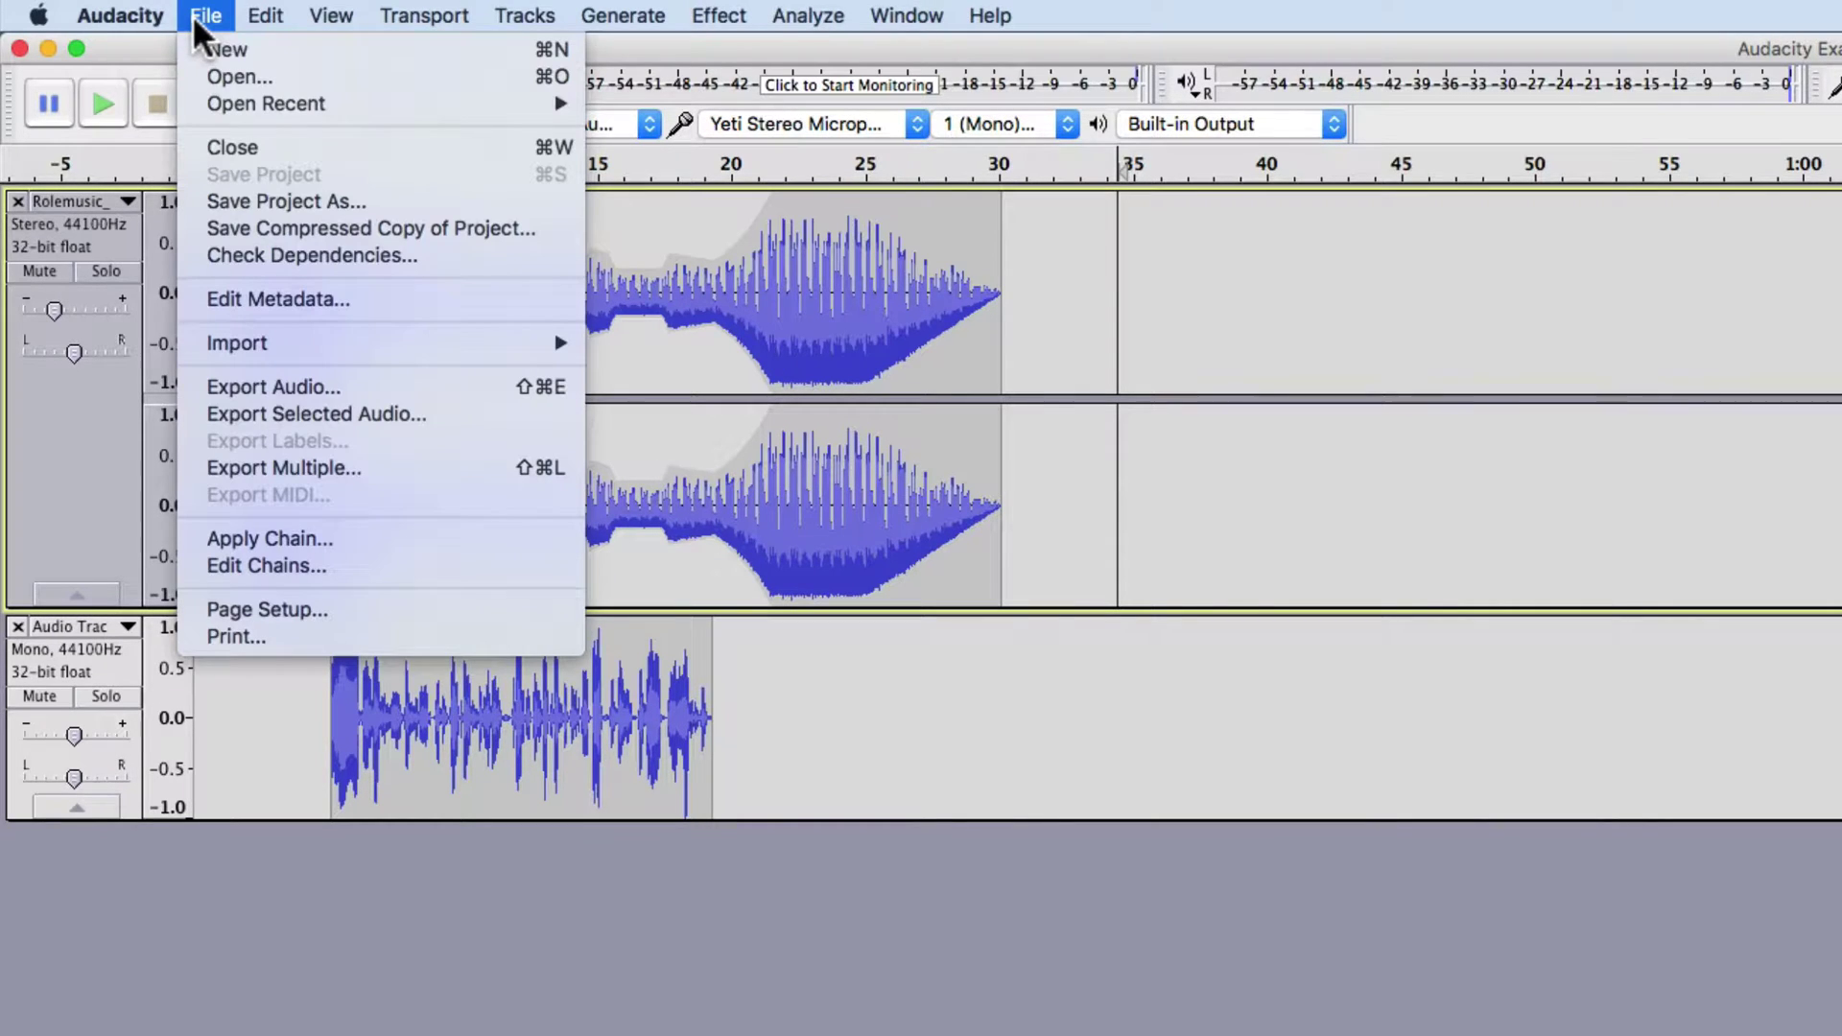
Export the audio as 'Morning Announcements' with the format kept at MP3 Files.
{"action": "left_click", "coordinate": [299, 379]}
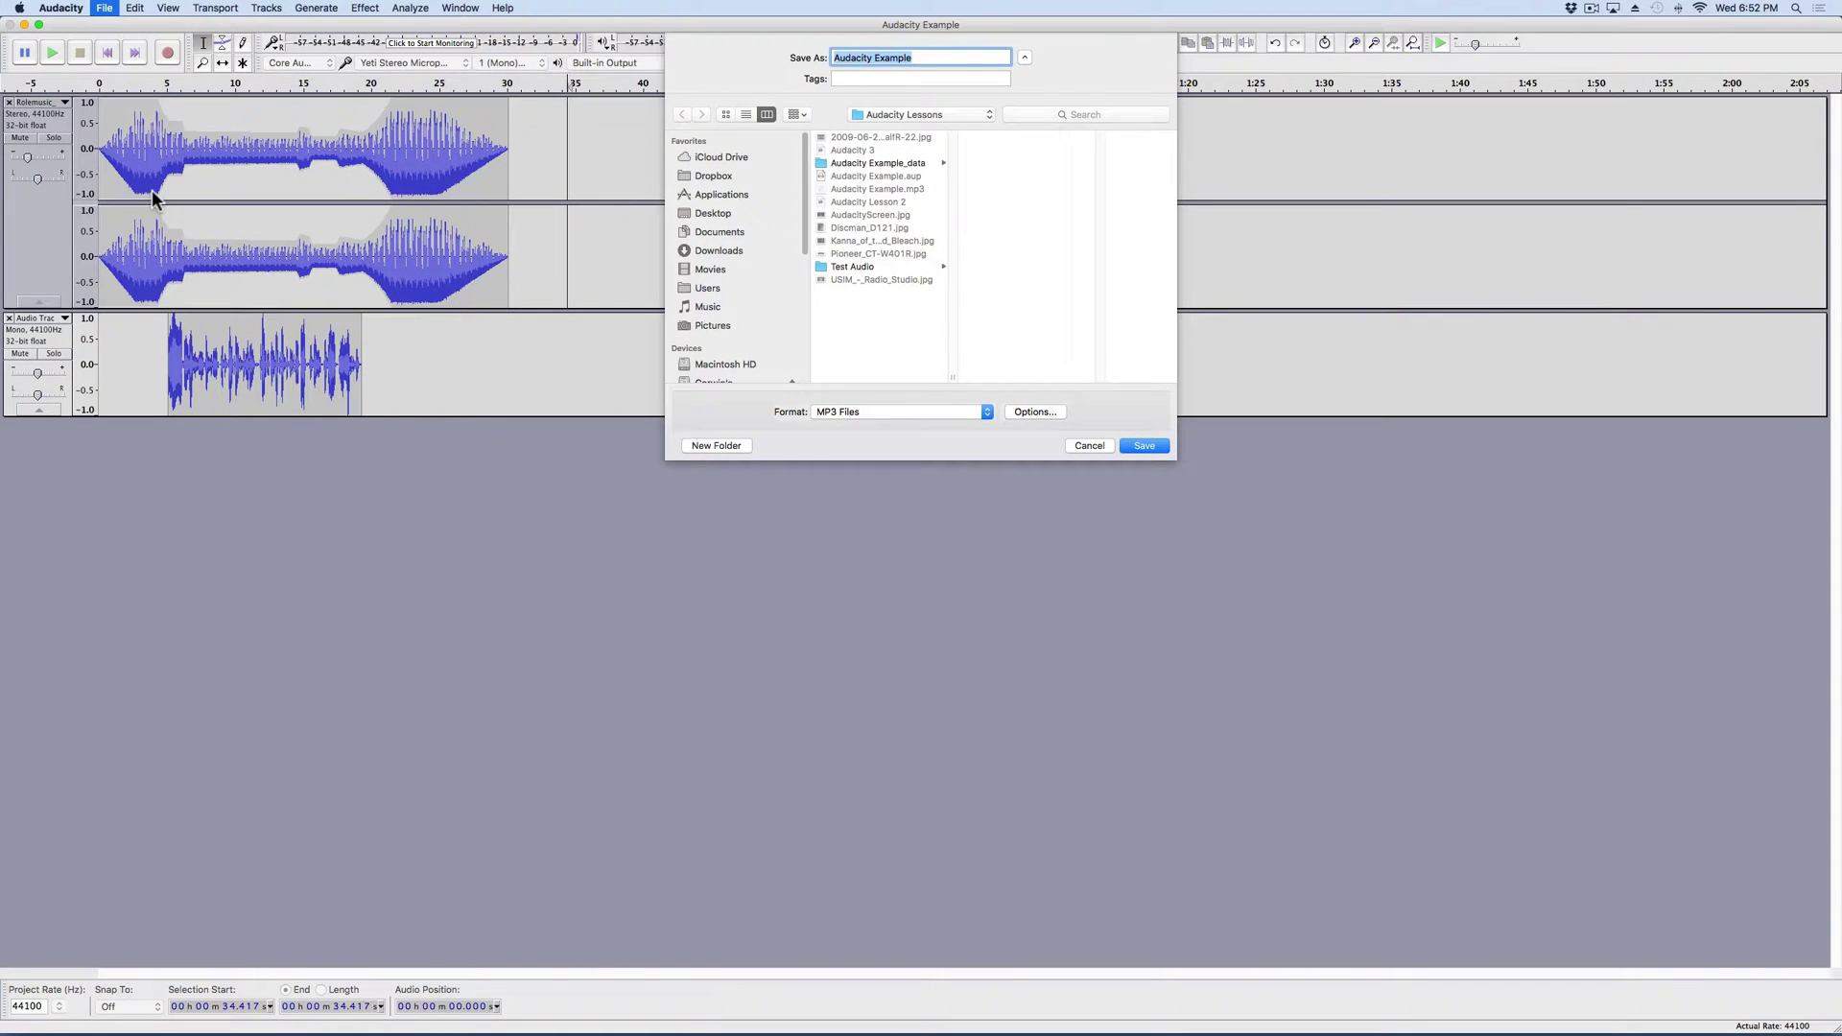
{"action": "type", "text": "Morning Announcements"}
{"action": "left_click", "coordinate": [930, 412]}
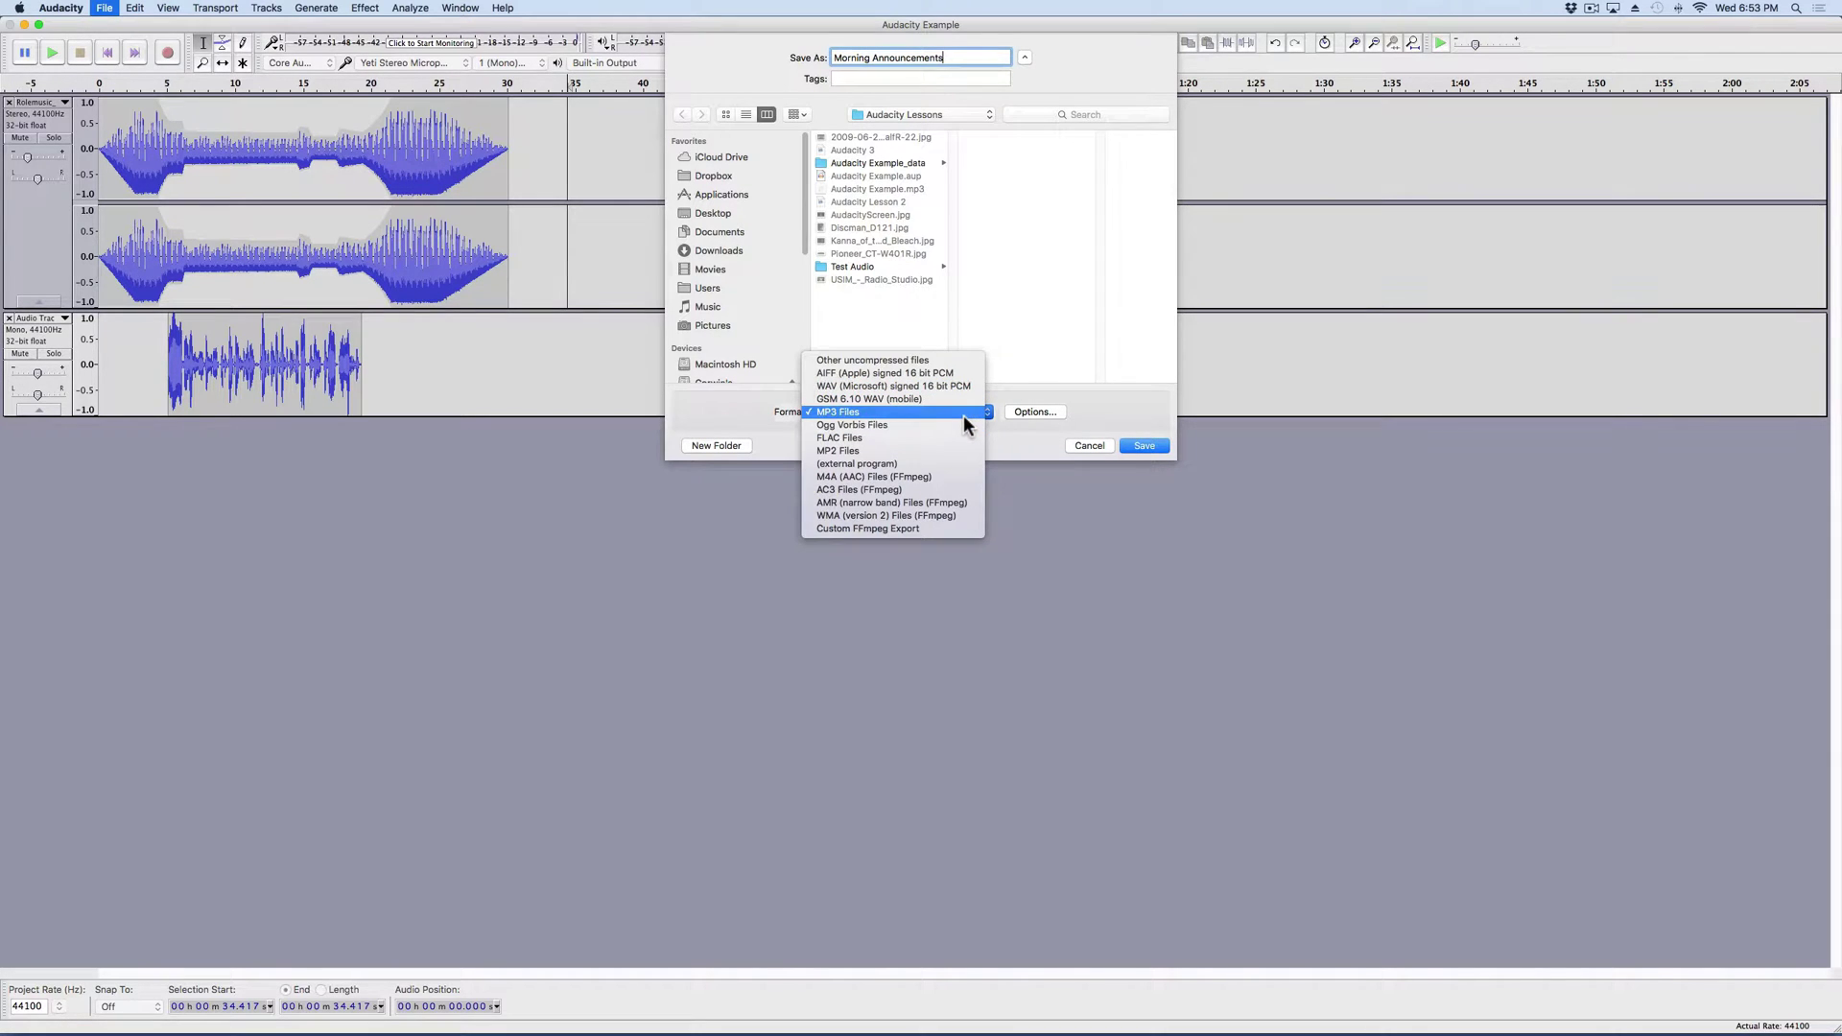
{"action": "left_click", "coordinate": [963, 415]}
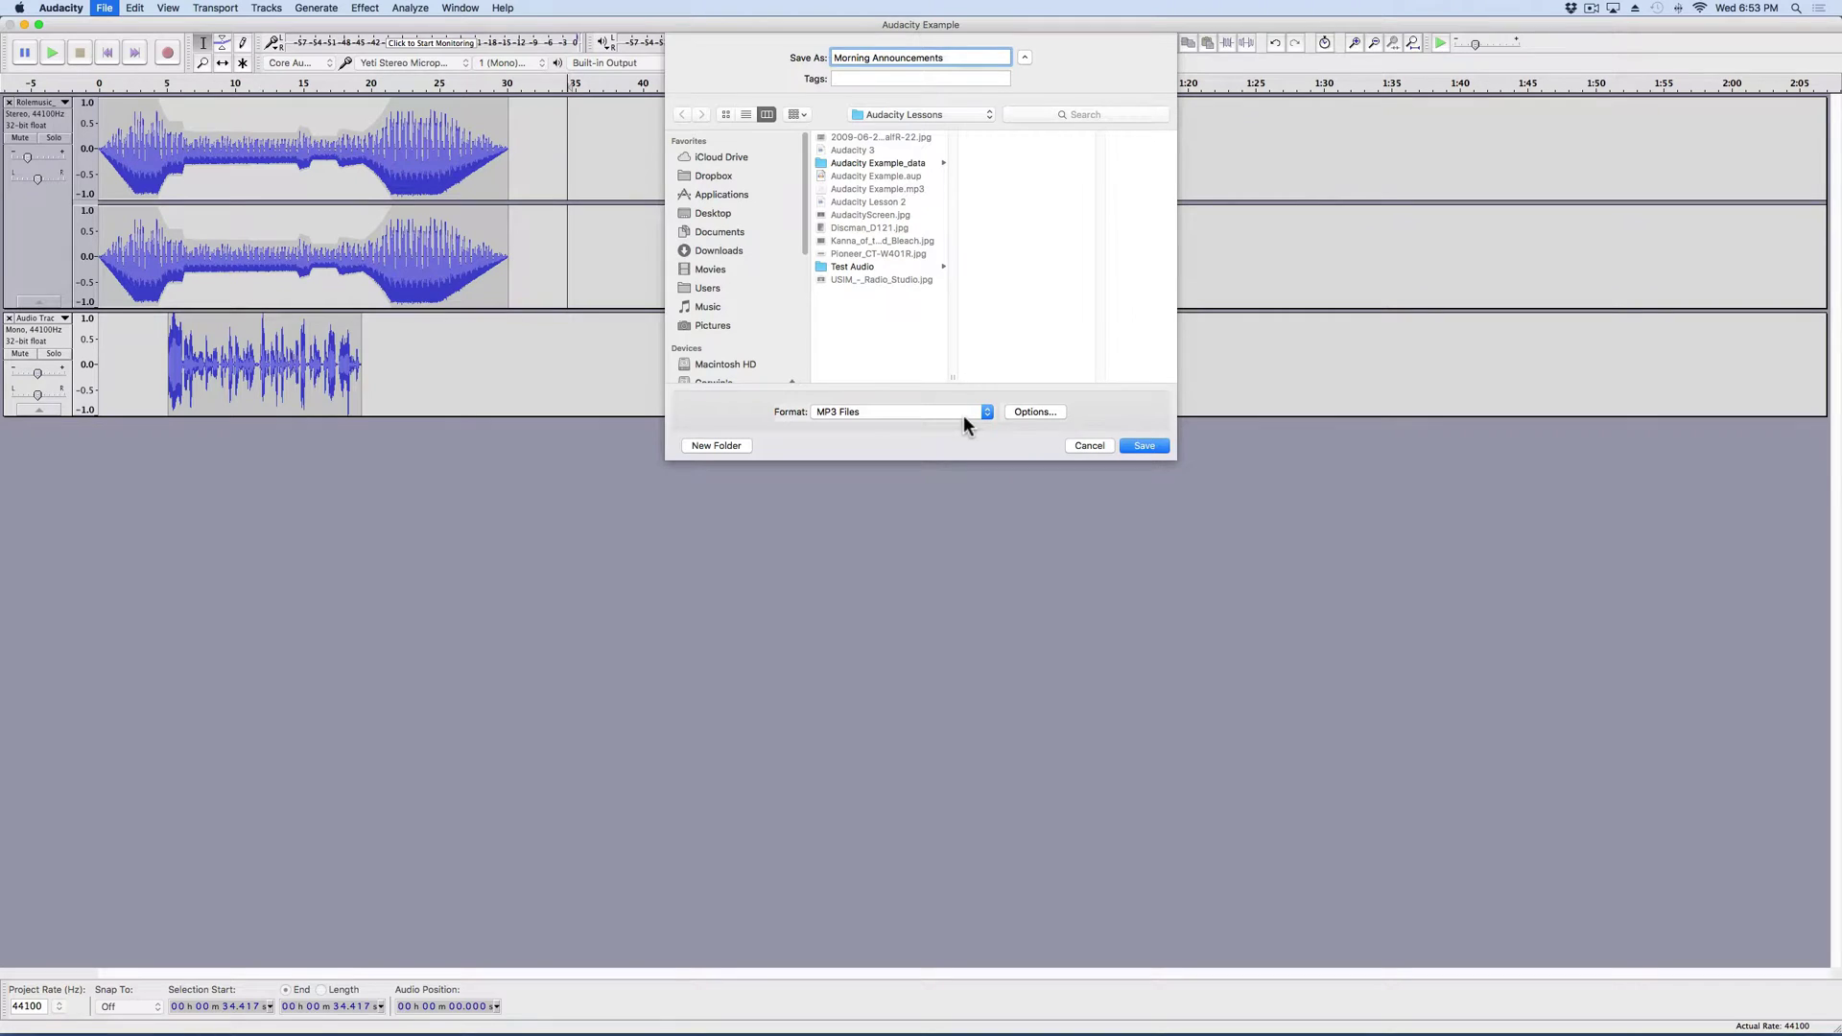
Keep the MP3 options at 128 kbps constant bit rate and confirm them.
{"action": "left_click", "coordinate": [1044, 412]}
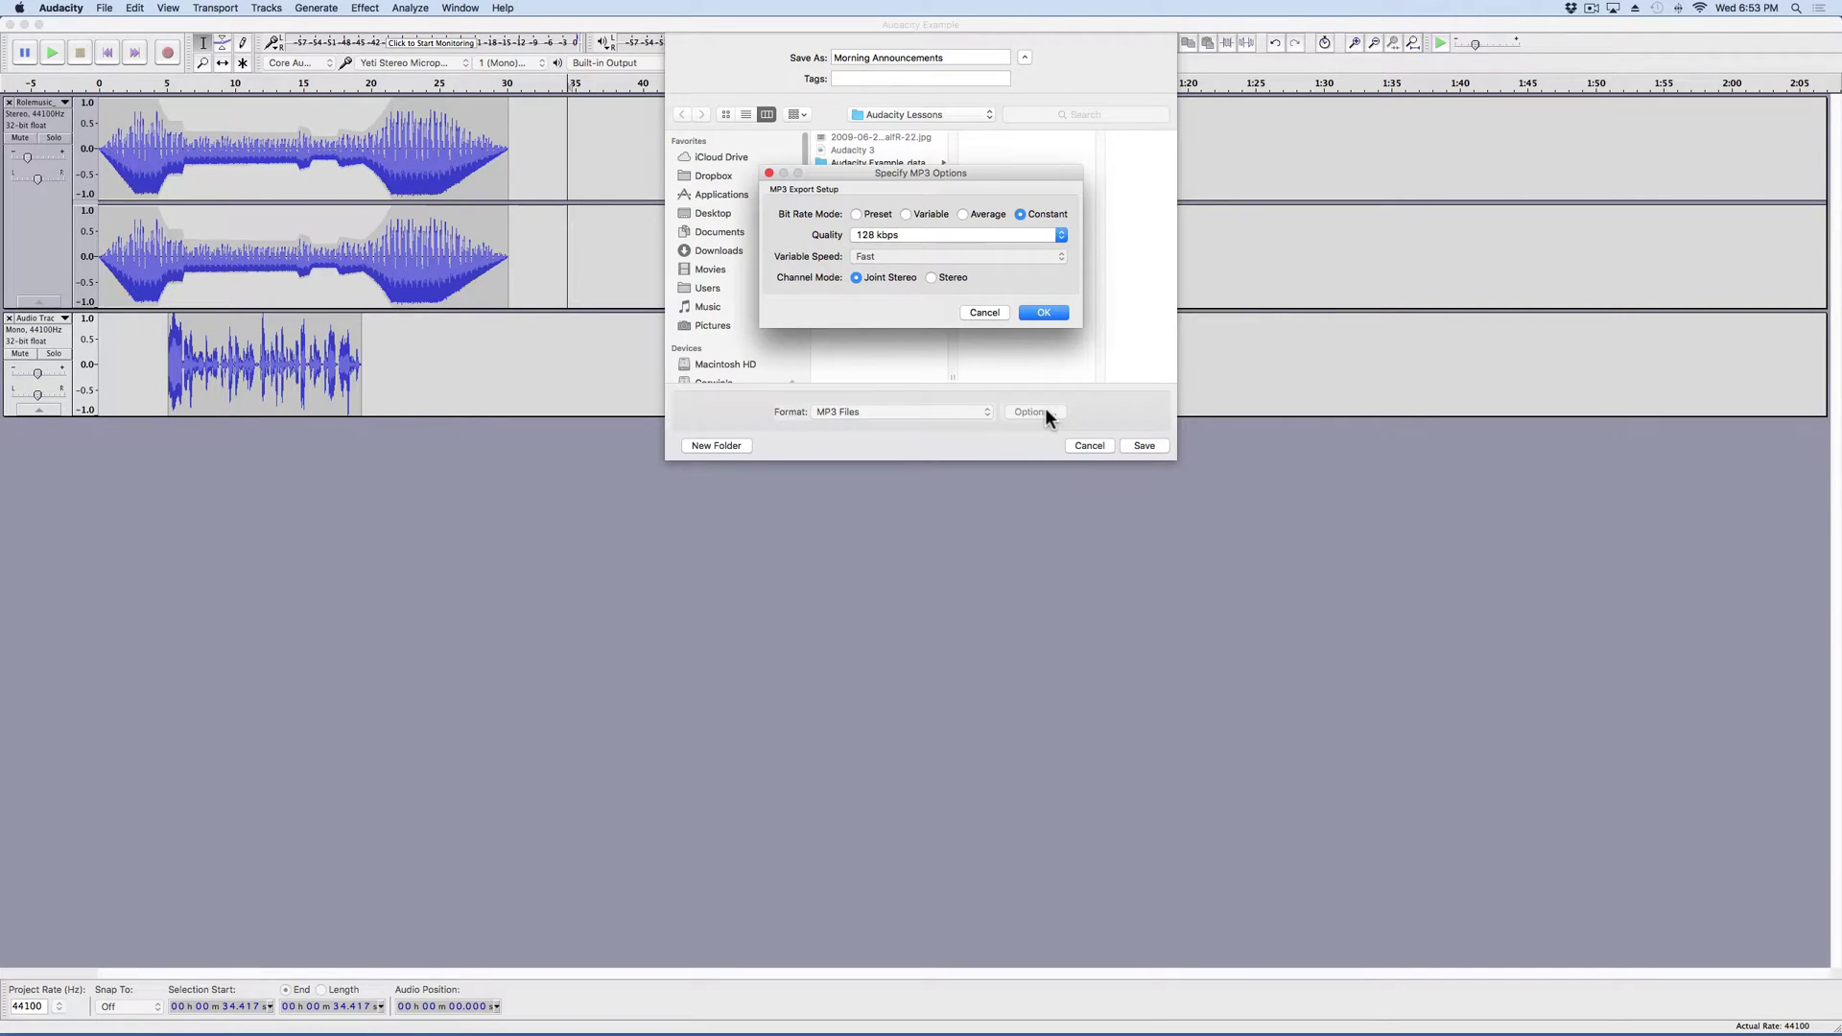
{"action": "left_click", "coordinate": [910, 243]}
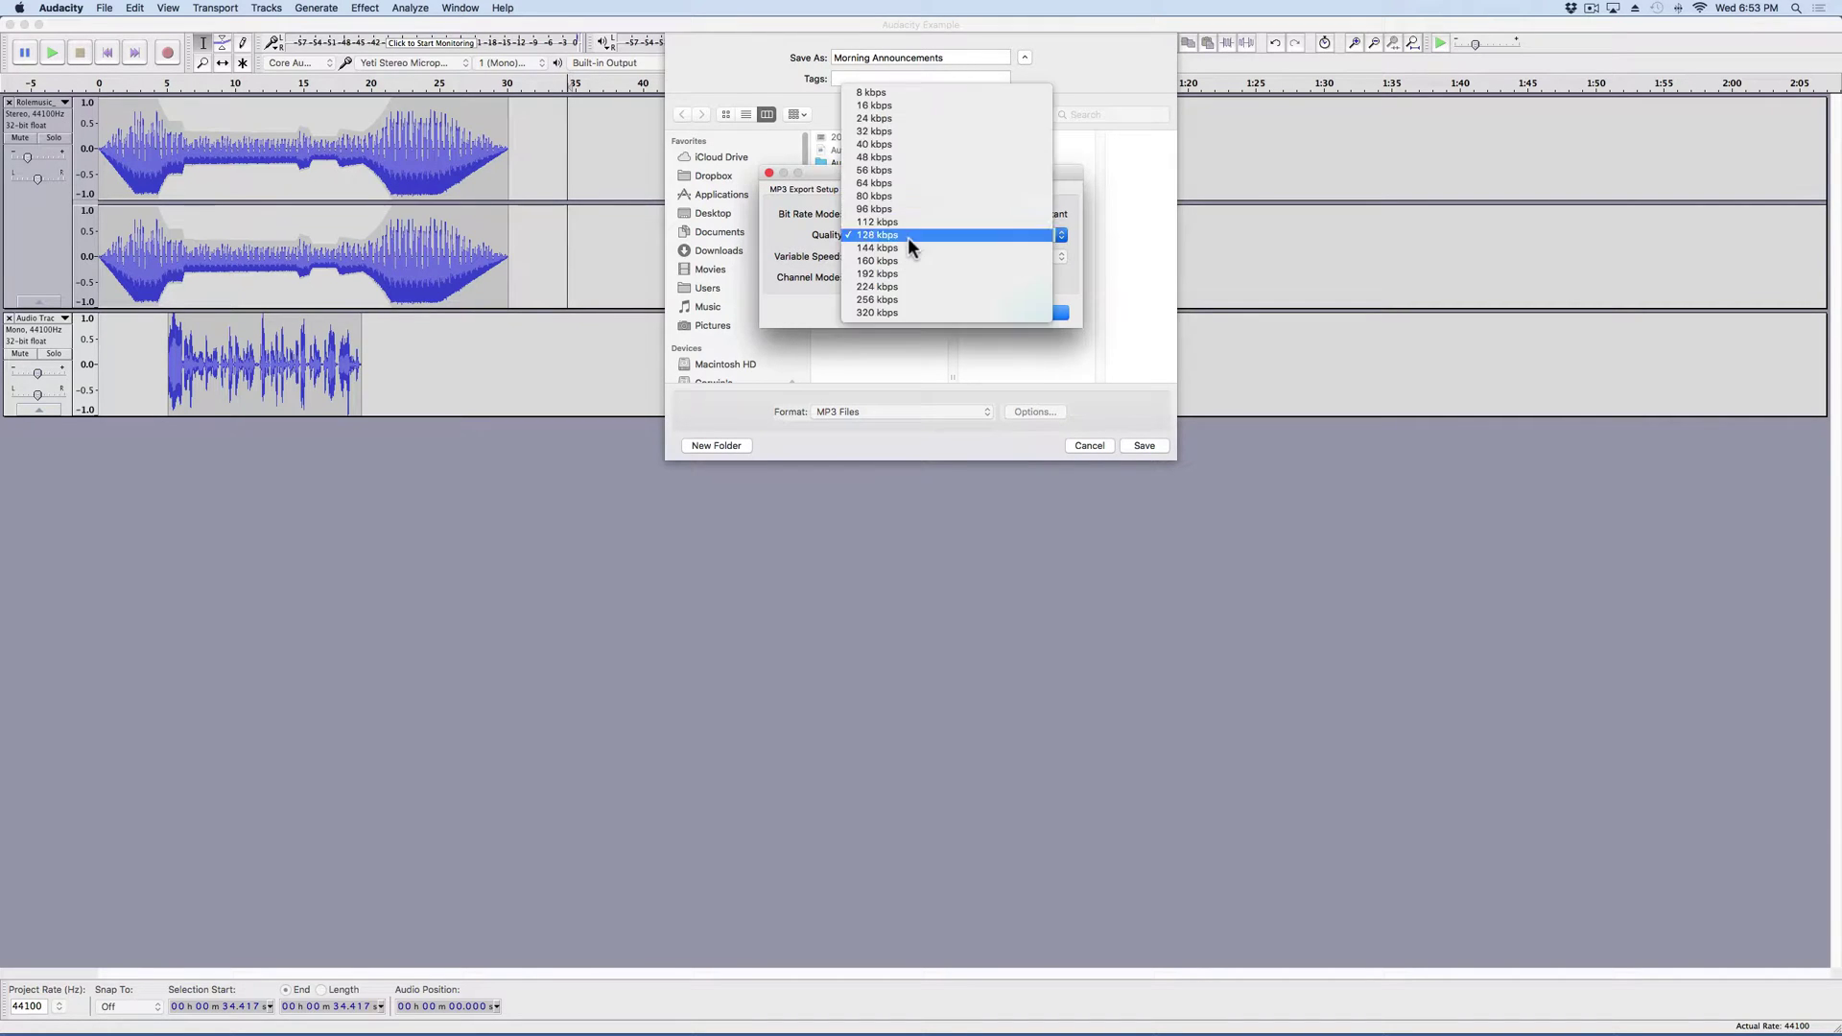
{"action": "left_click", "coordinate": [908, 238]}
{"action": "left_click", "coordinate": [904, 235]}
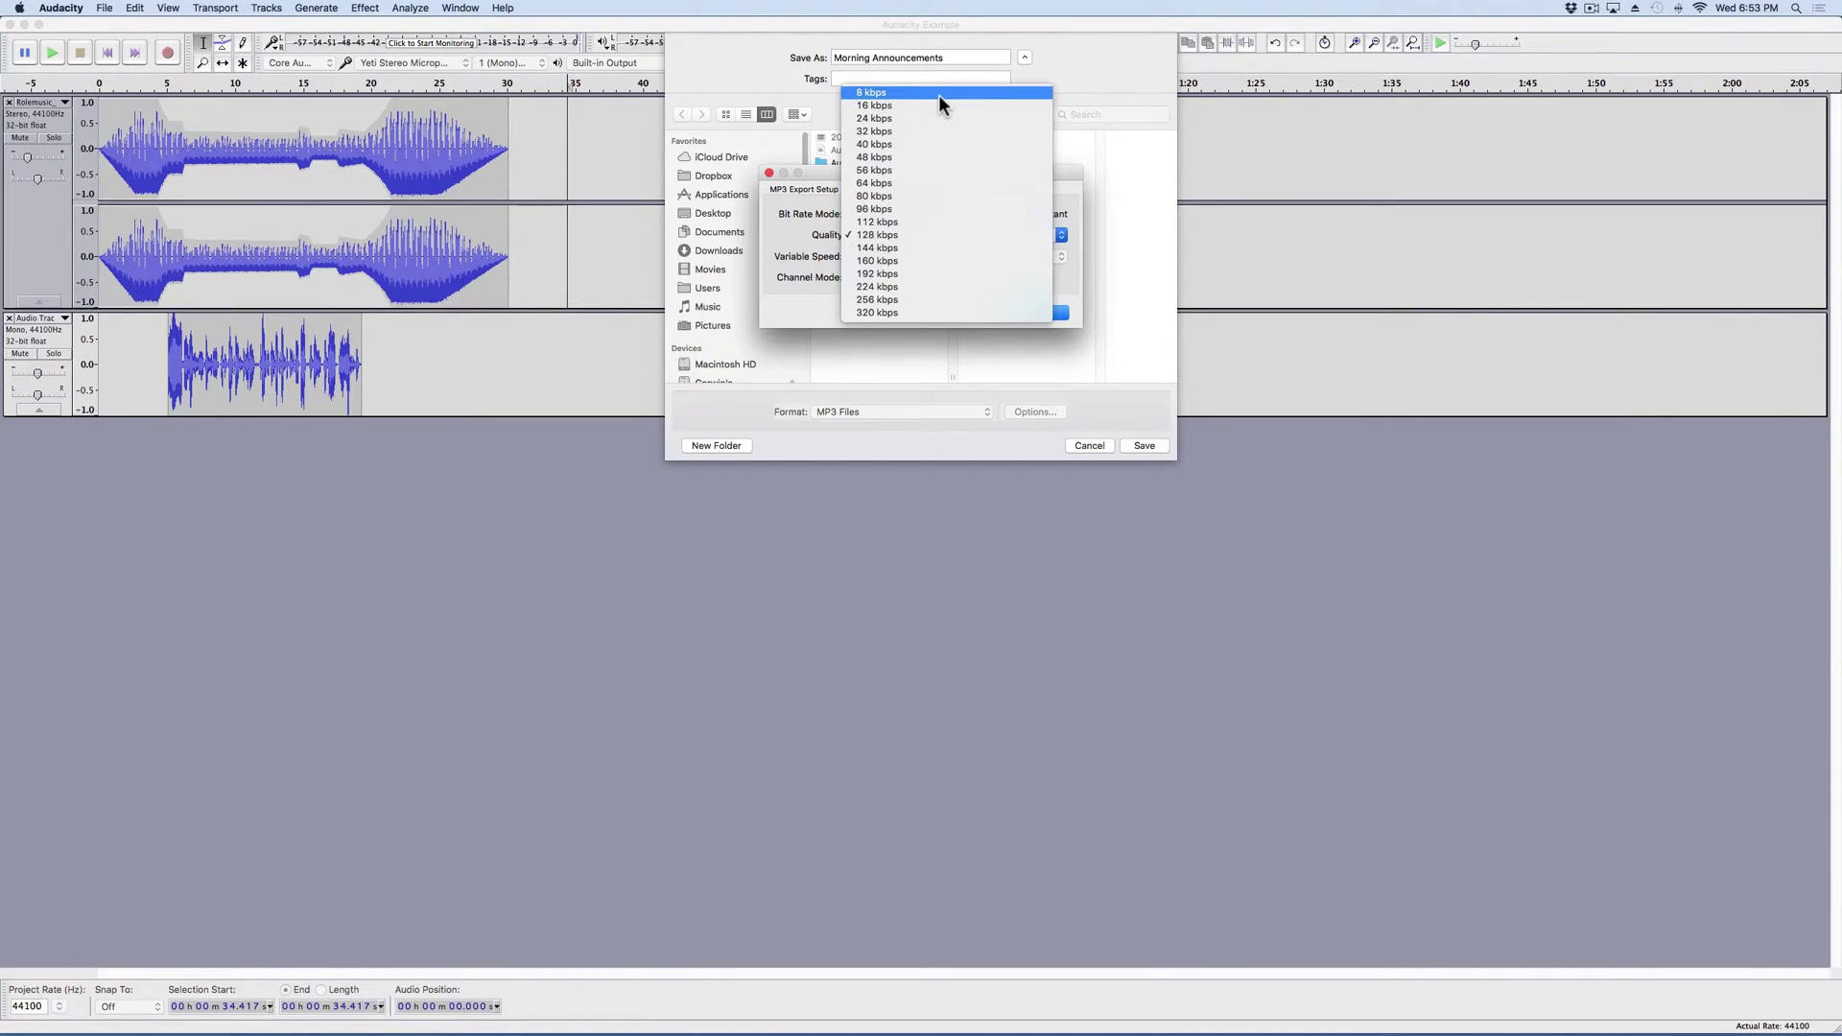
{"action": "left_click", "coordinate": [942, 235]}
{"action": "left_click", "coordinate": [1041, 312]}
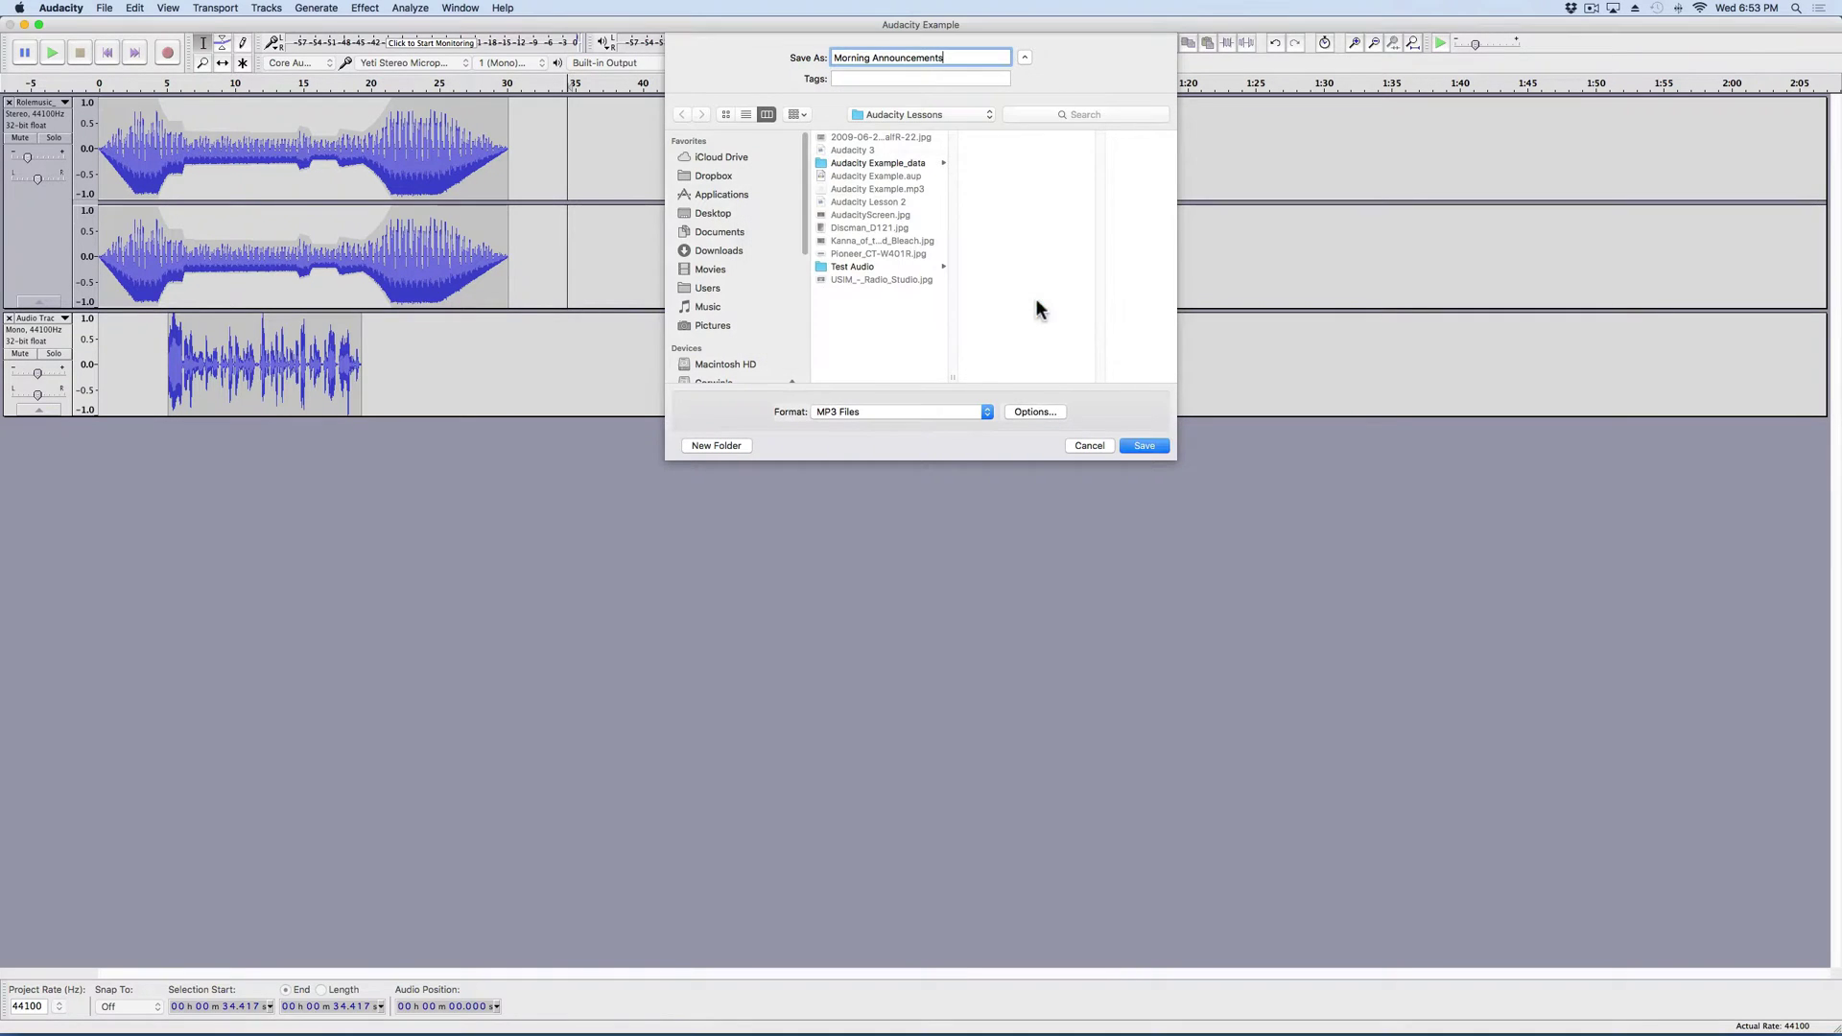
Save the Morning Announcements export and accept the stereo mixdown warning.
{"action": "left_click", "coordinate": [1140, 444]}
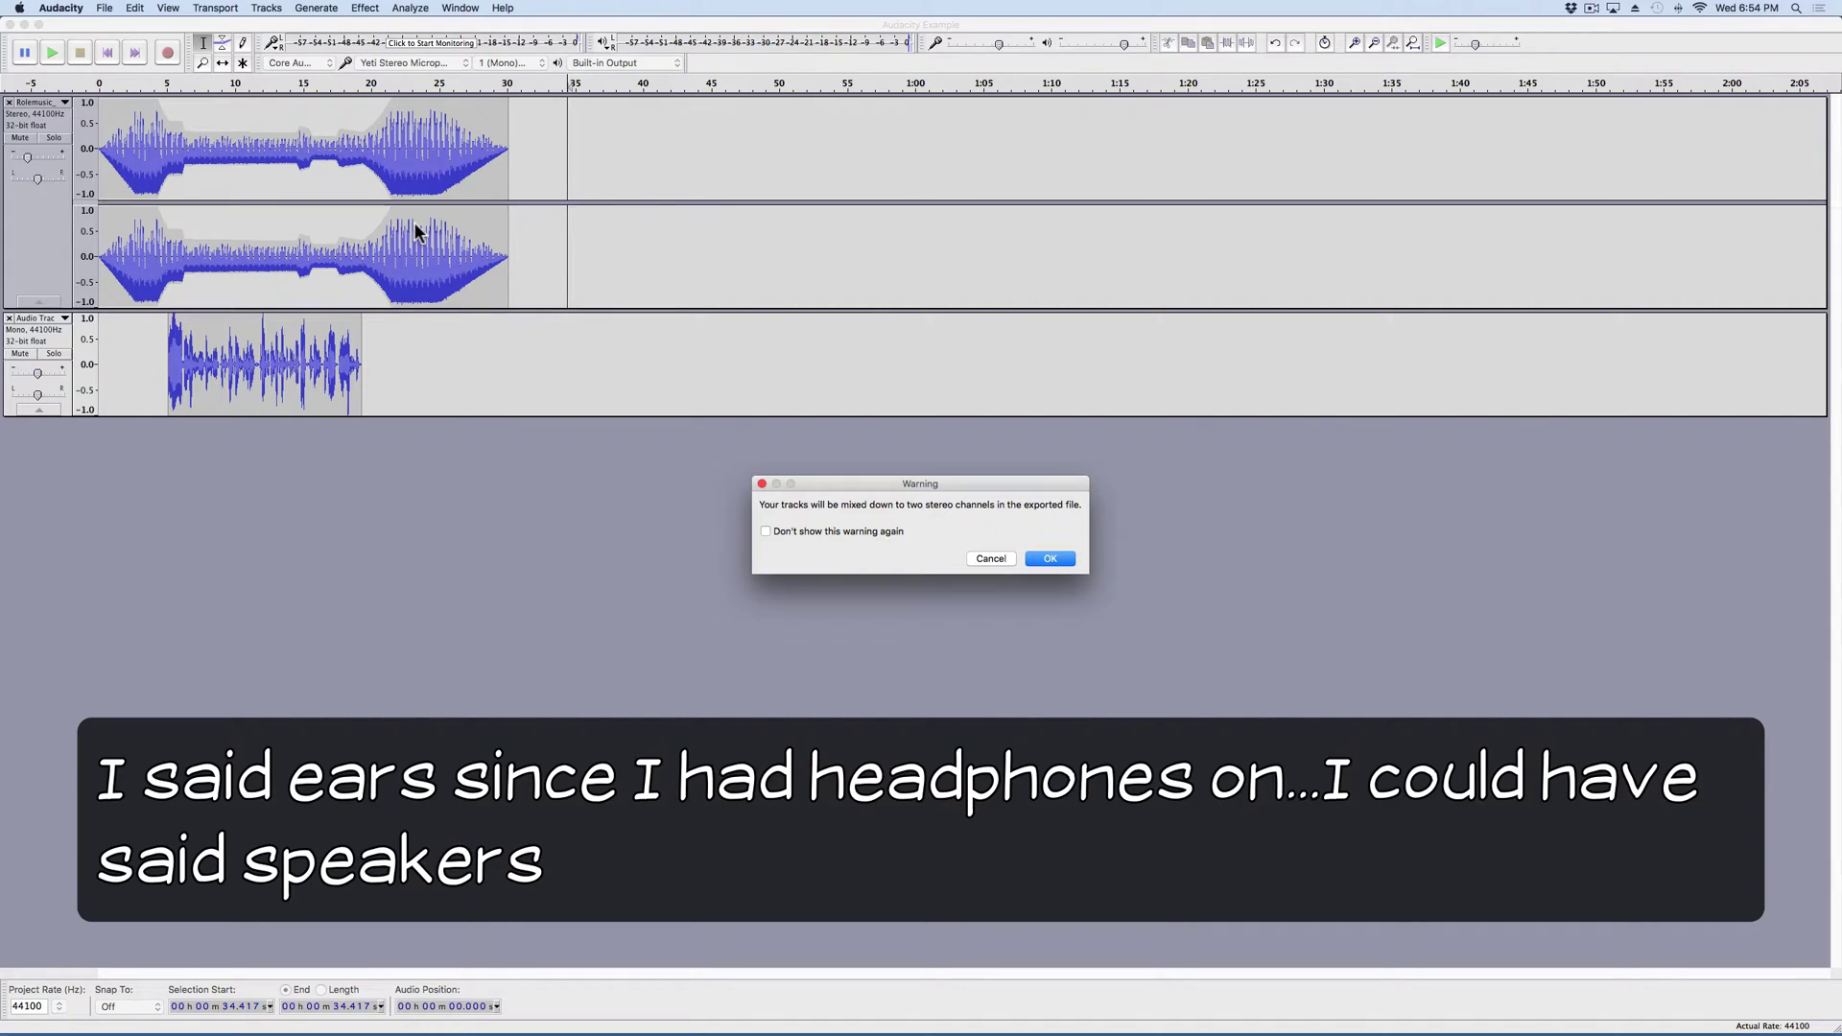
{"action": "left_click", "coordinate": [1067, 559]}
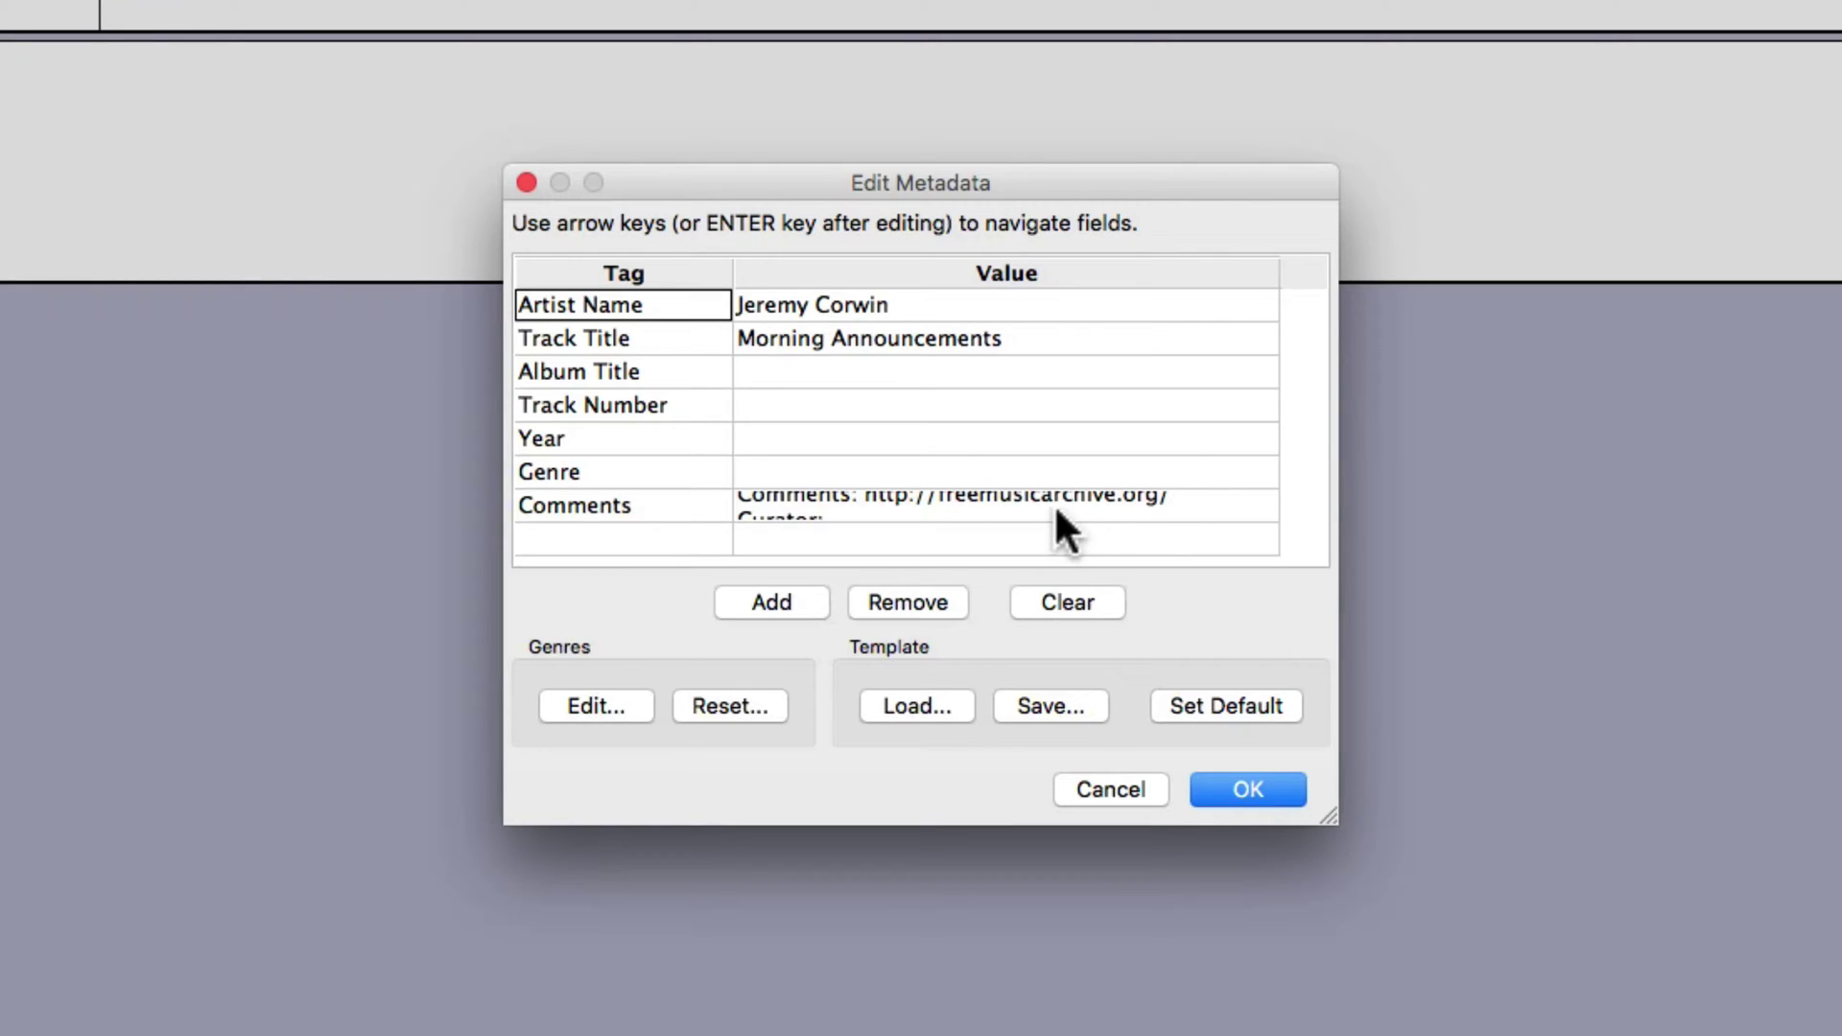
Edit the Comments tag holding the freemusicarchive URL, then move to the Genre cell.
{"action": "left_click", "coordinate": [963, 504]}
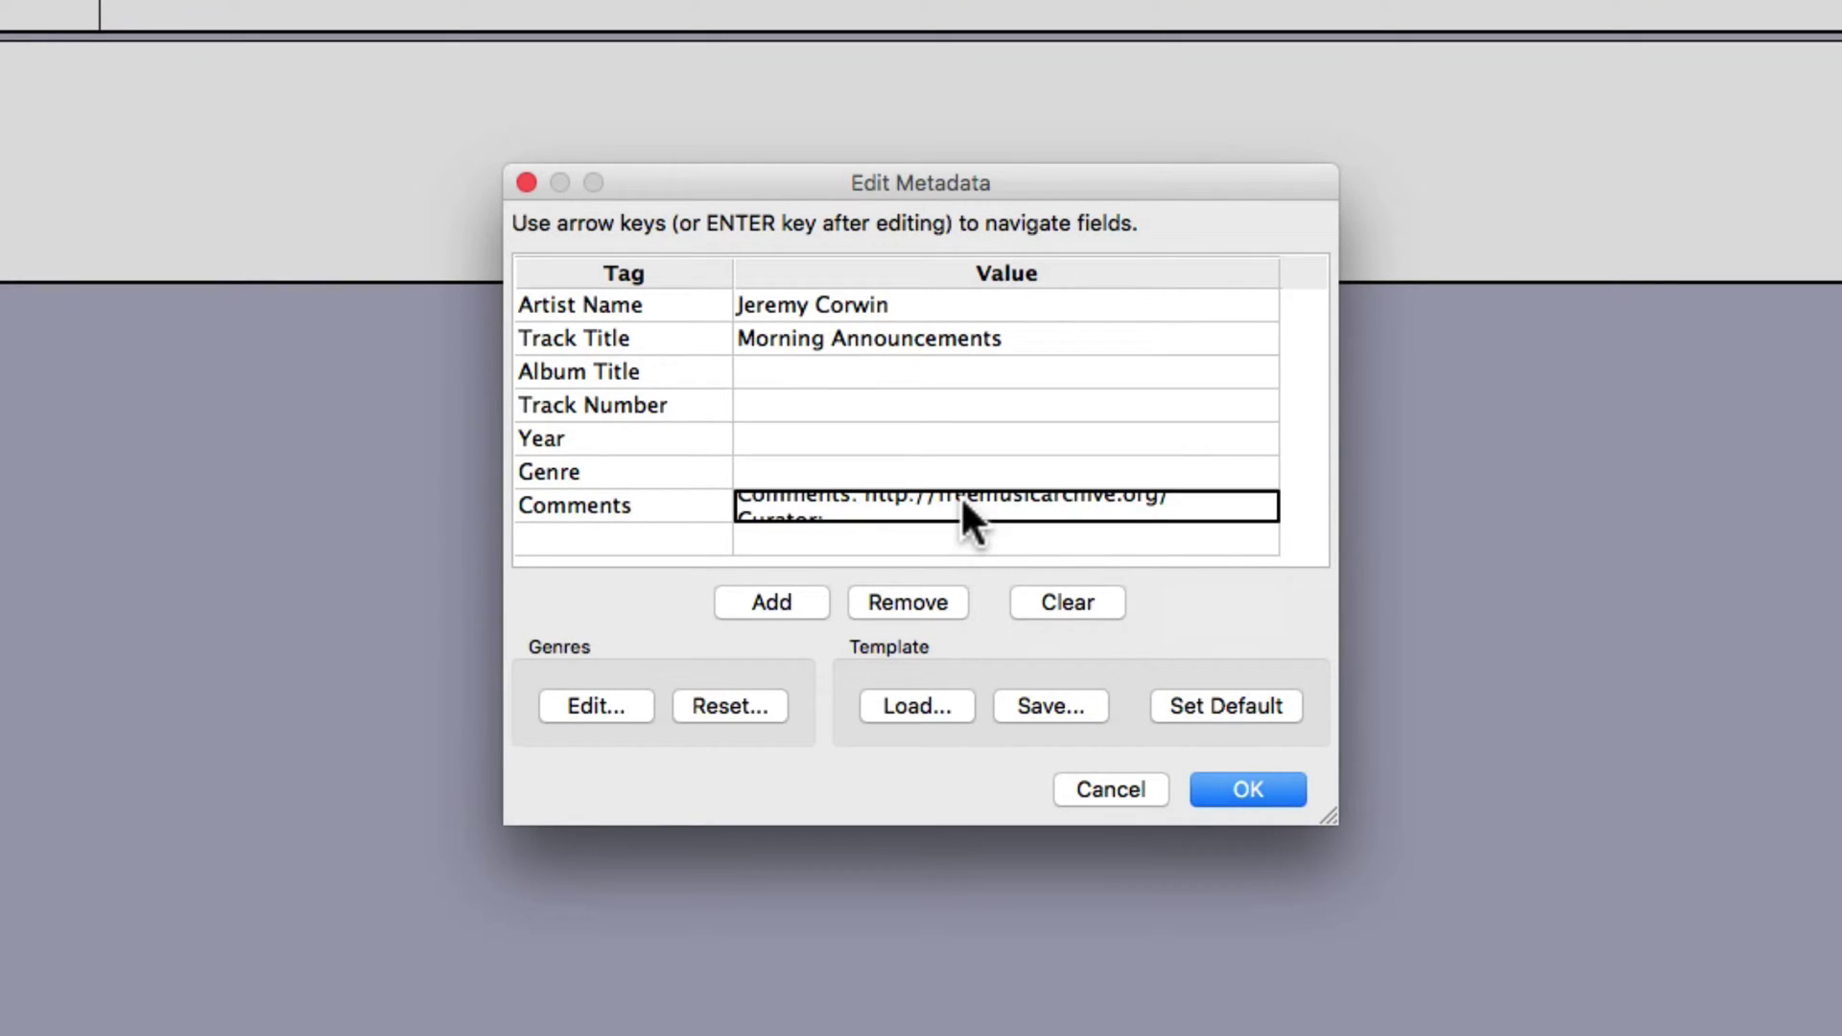
{"action": "left_click", "coordinate": [963, 503]}
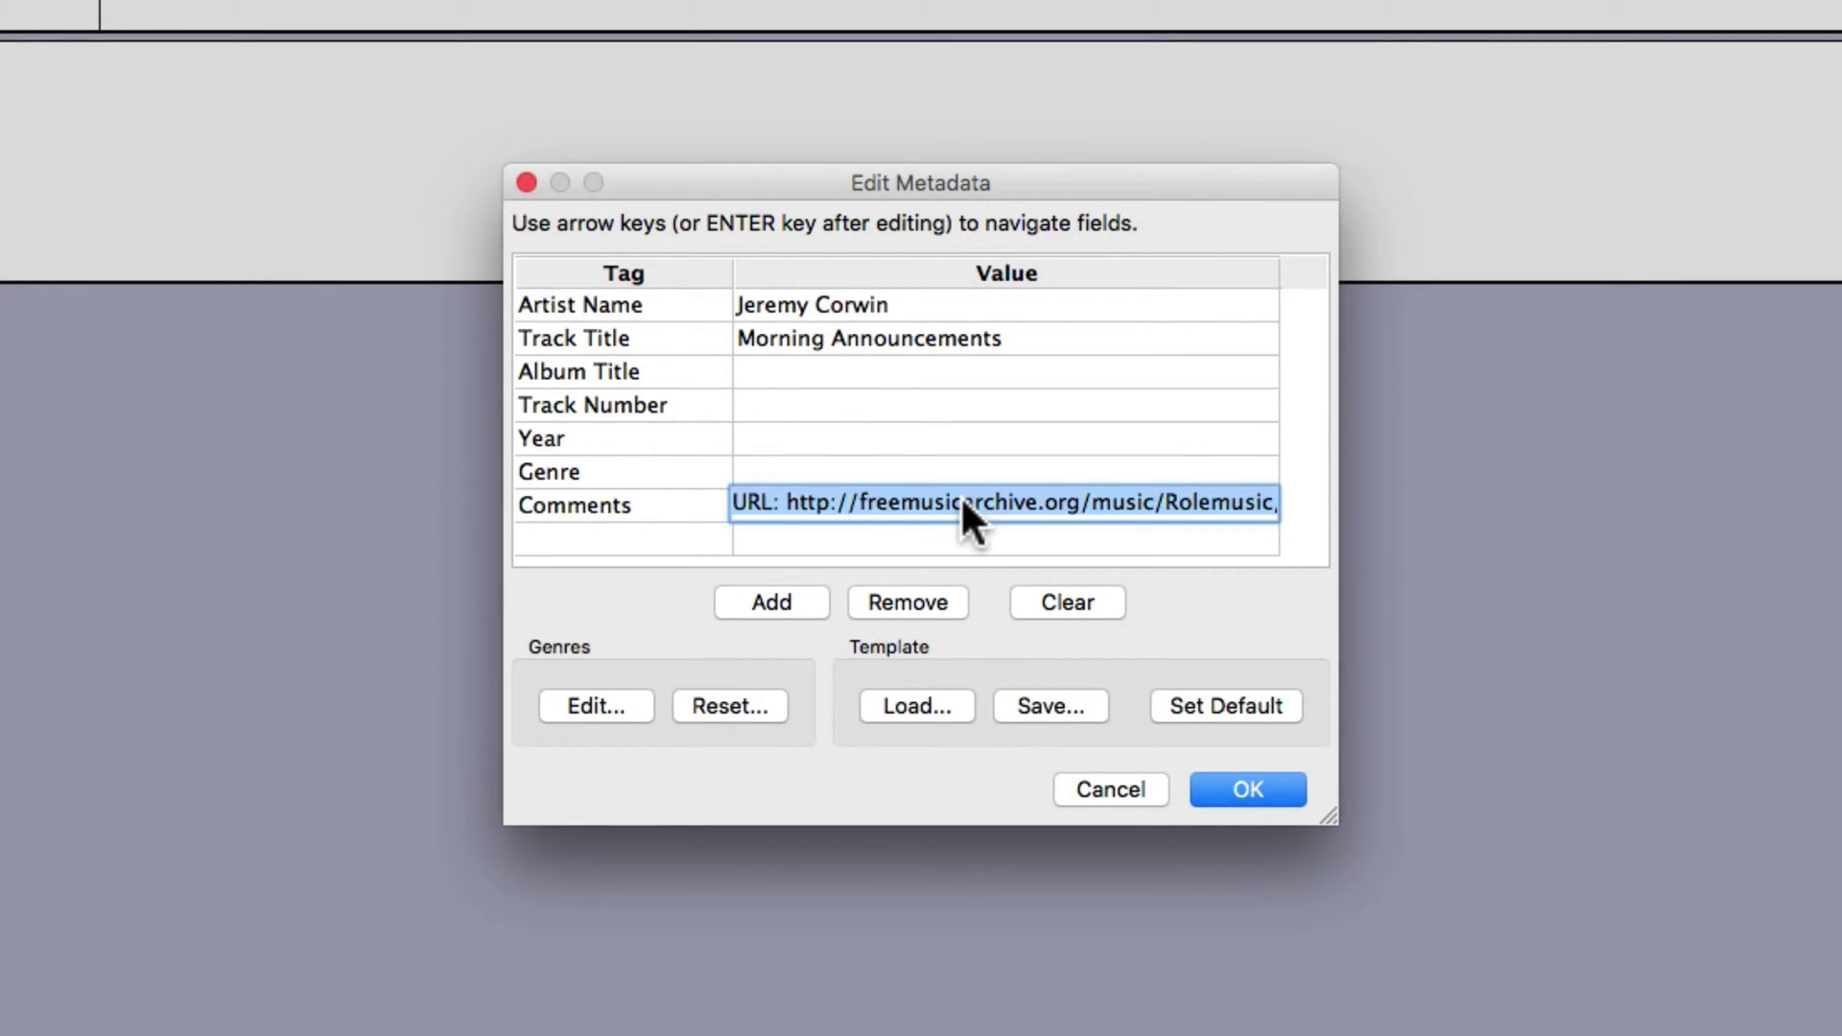
{"action": "left_click", "coordinate": [981, 473]}
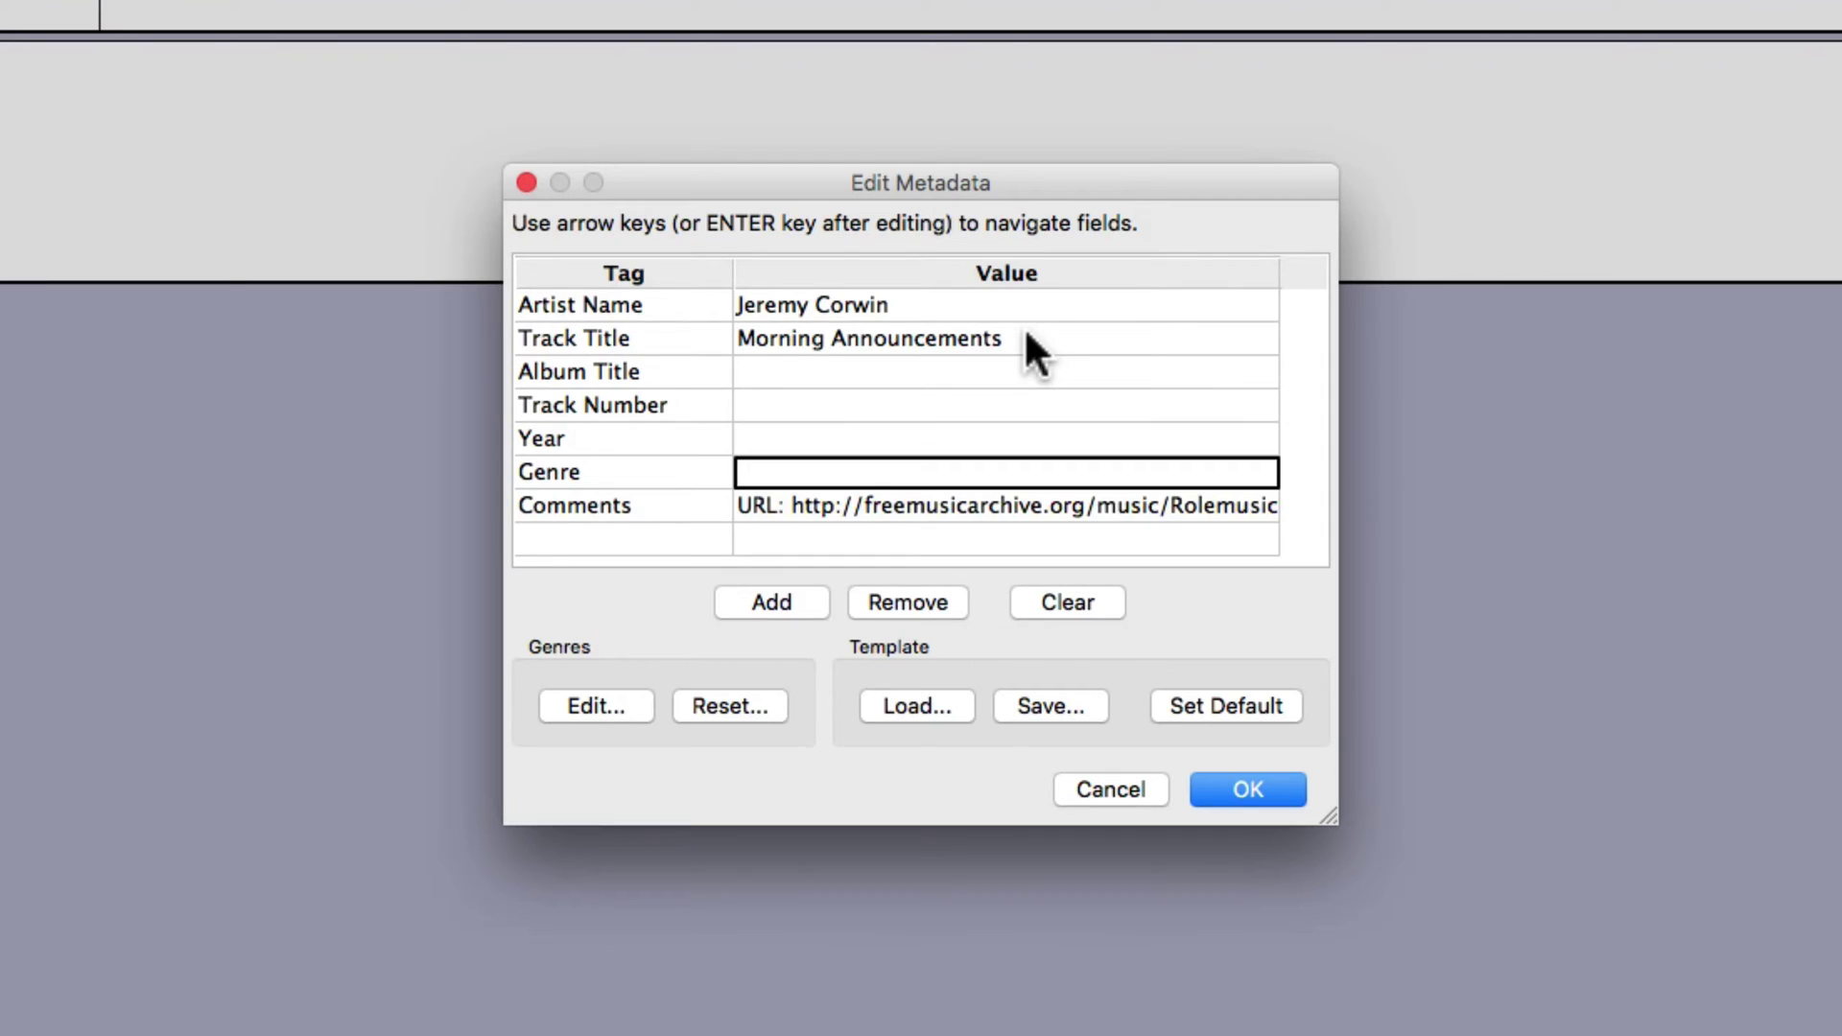
Confirm the metadata to start the 128 kbps Morning Announcements MP3 export.
{"action": "left_click", "coordinate": [1238, 789]}
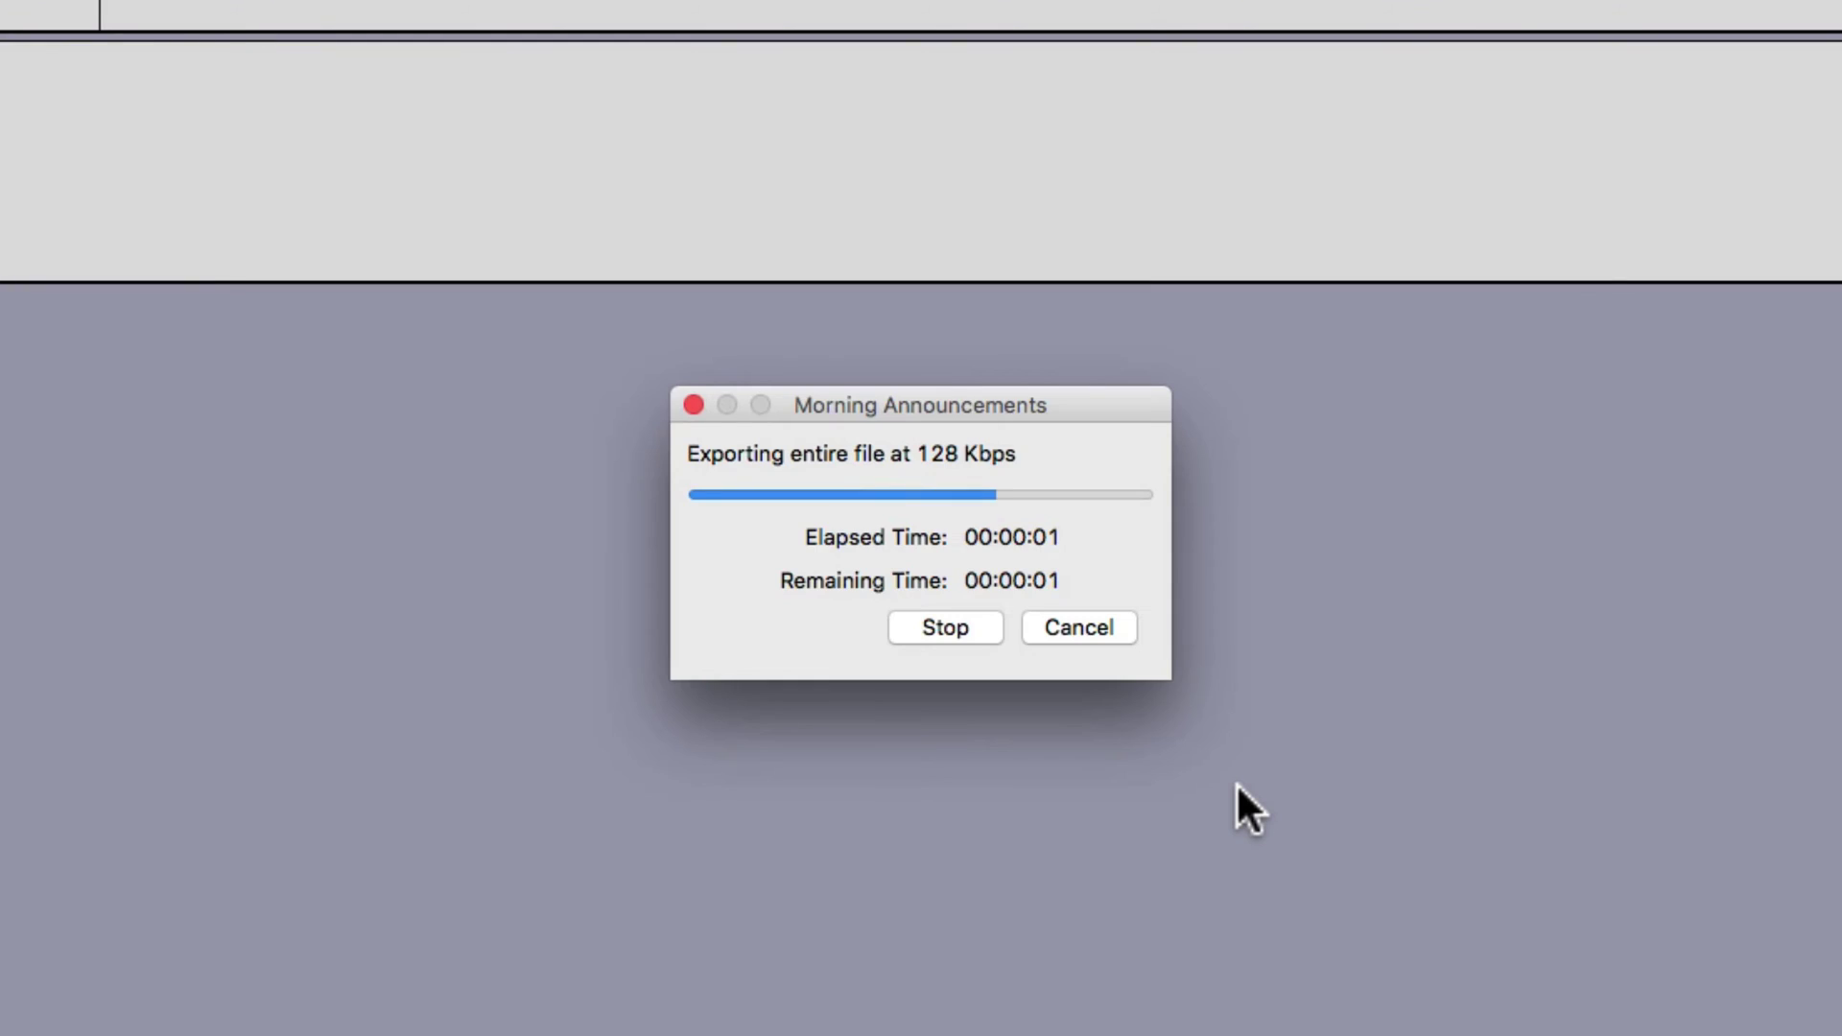